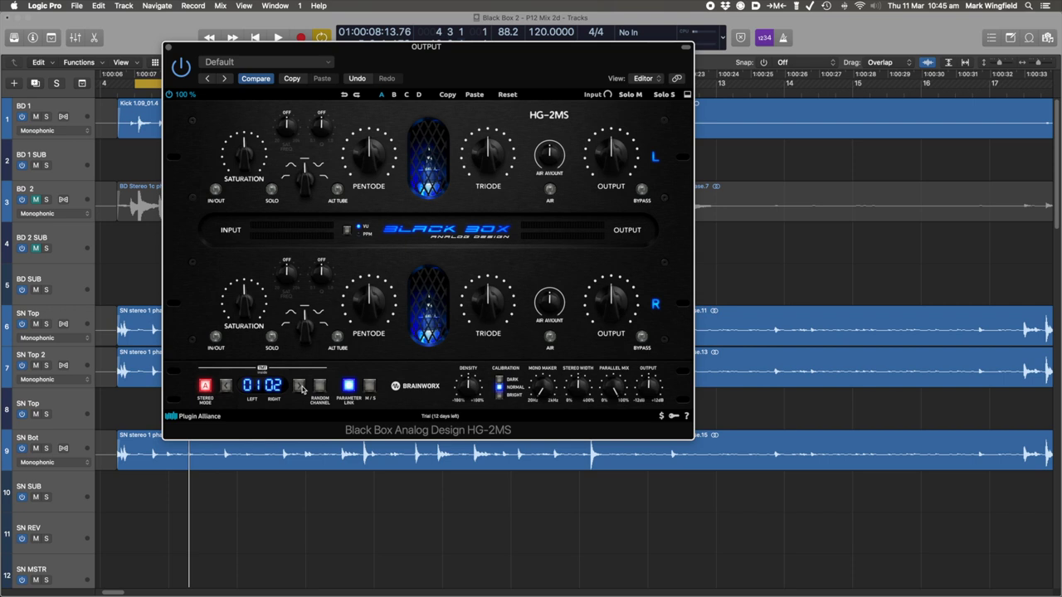
# - Arrange the HG-2MS and HG-2 plugin windows side by side with the HG-2 in front
pyautogui.moveTo(350, 54); pyautogui.dragTo(610, 63)
pyautogui.moveTo(362, 75); pyautogui.dragTo(421, 102)
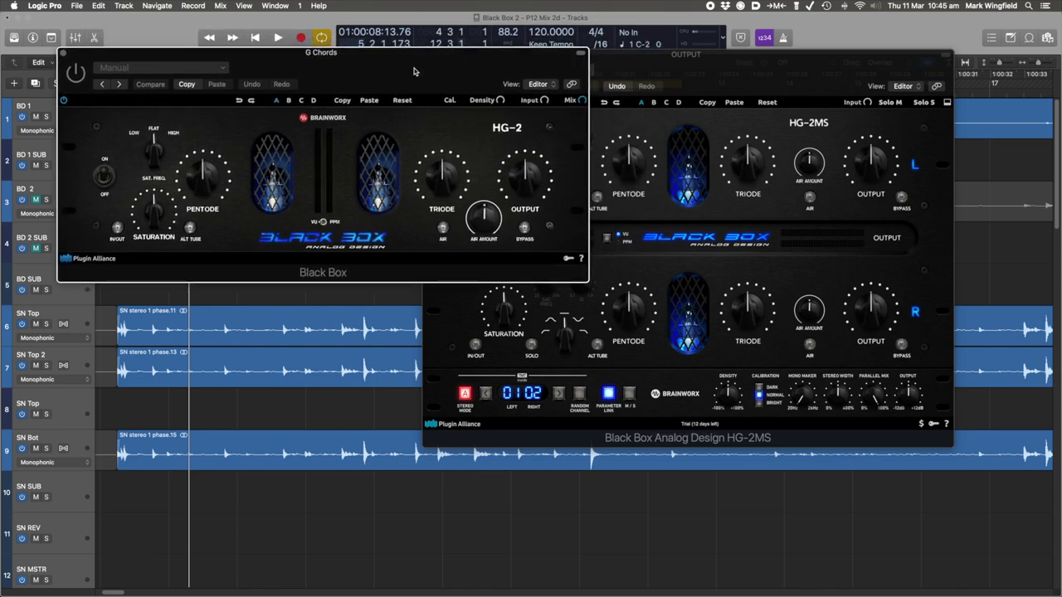
pyautogui.moveTo(423, 60); pyautogui.dragTo(425, 56)
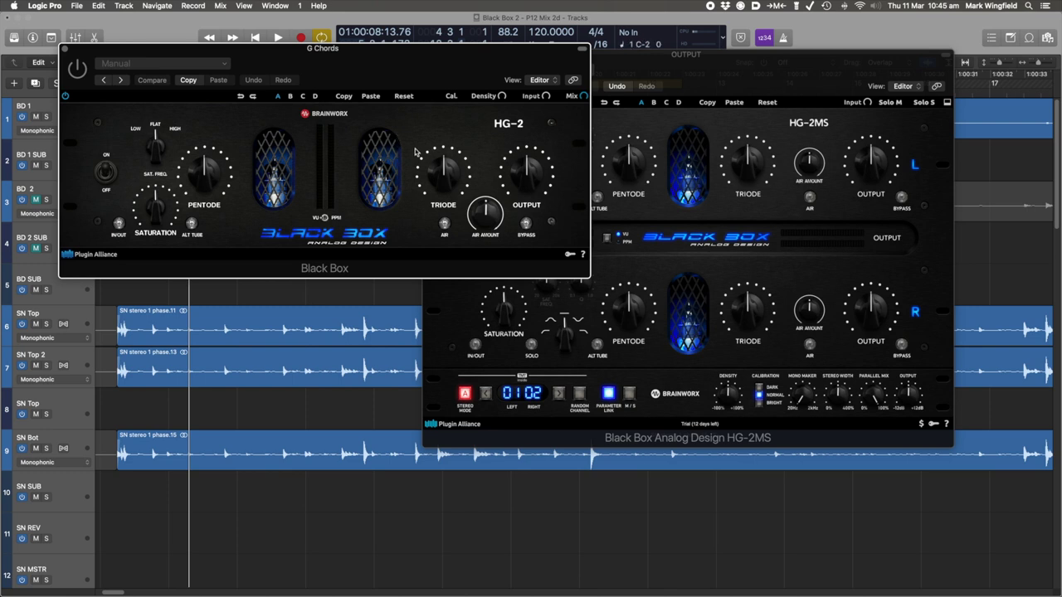
pyautogui.moveTo(423, 52); pyautogui.dragTo(407, 48)
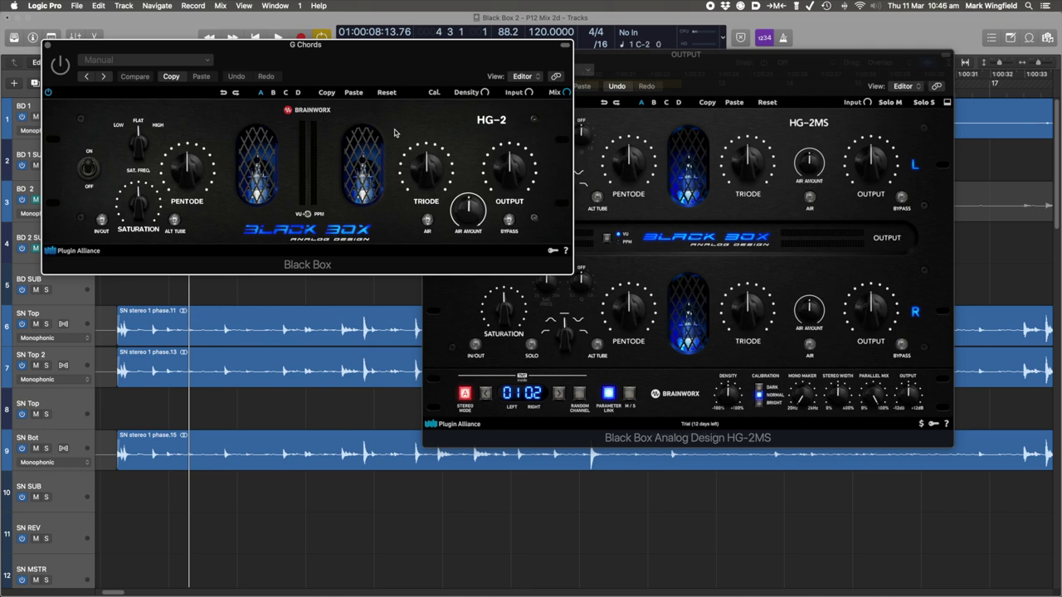
pyautogui.moveTo(440, 53); pyautogui.dragTo(432, 51)
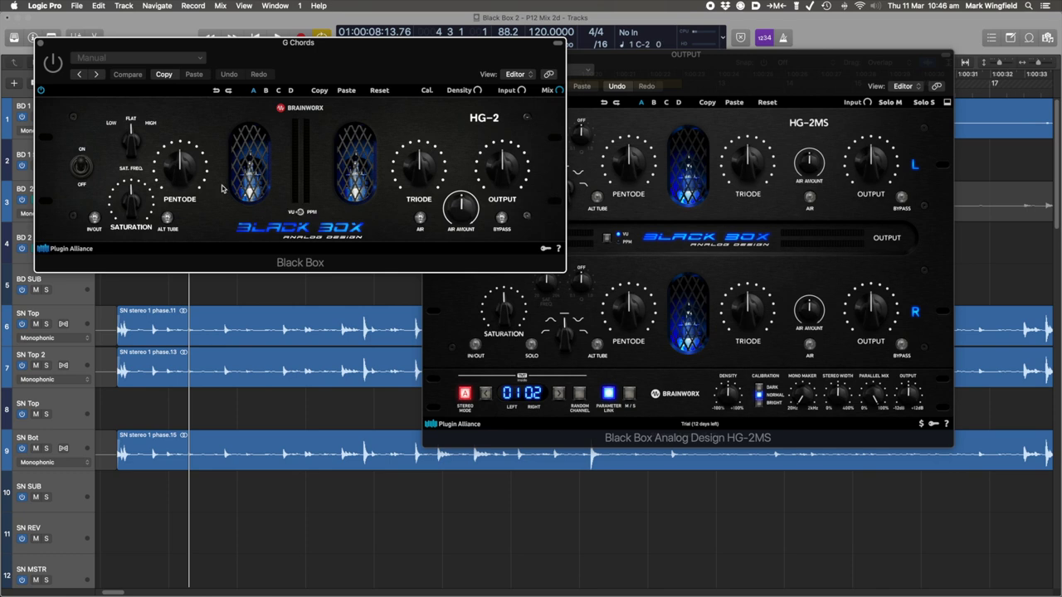
# - Bring the HG-2MS window in front, partly covering the HG-2 window
pyautogui.moveTo(649, 63); pyautogui.dragTo(461, 34)
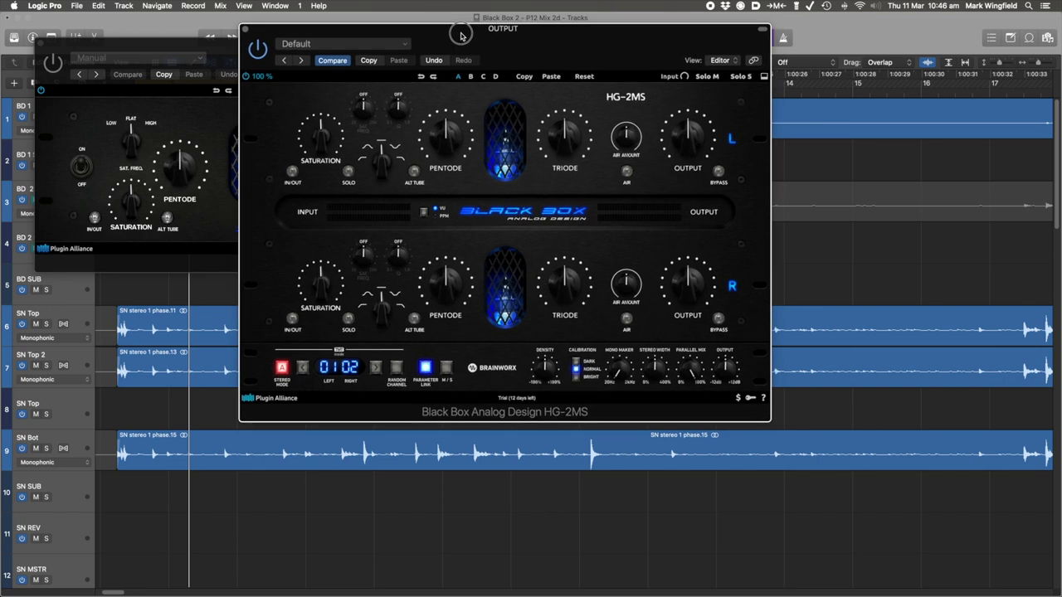
pyautogui.moveTo(462, 35); pyautogui.dragTo(512, 37)
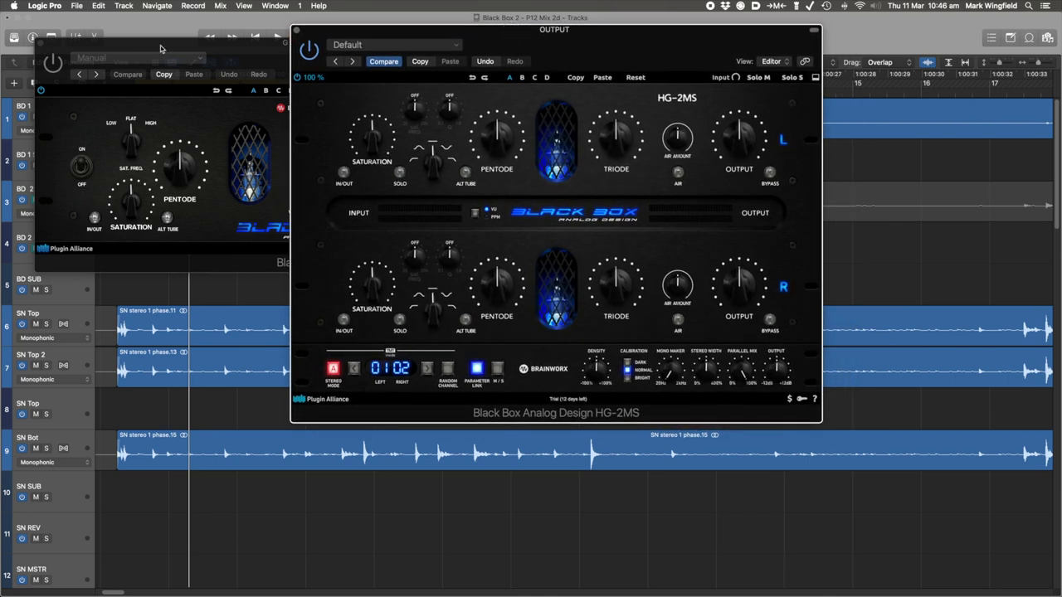
pyautogui.moveTo(436, 39); pyautogui.dragTo(405, 33)
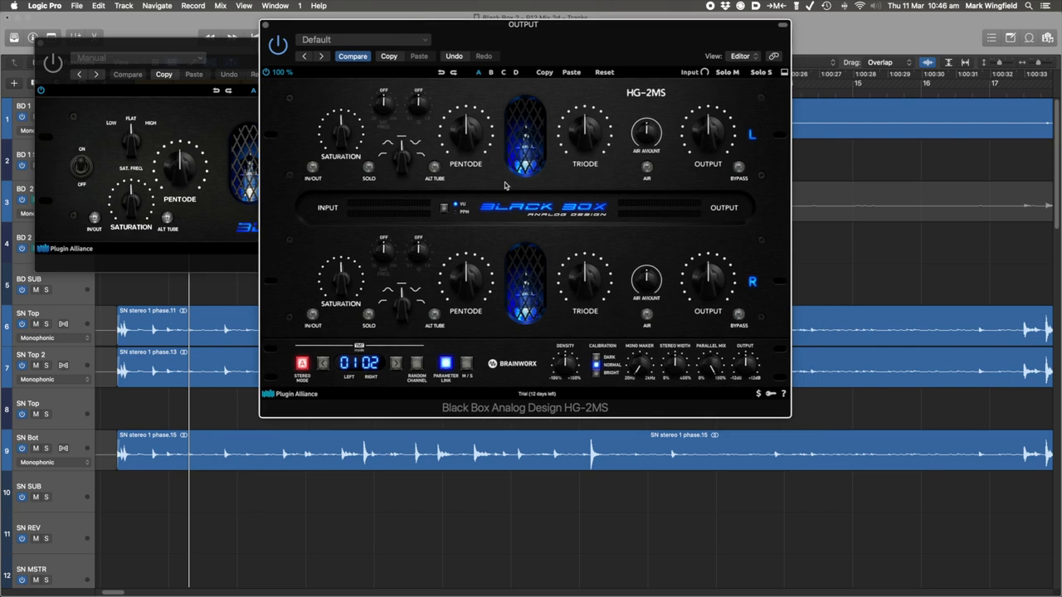
pyautogui.moveTo(485, 30); pyautogui.dragTo(495, 43)
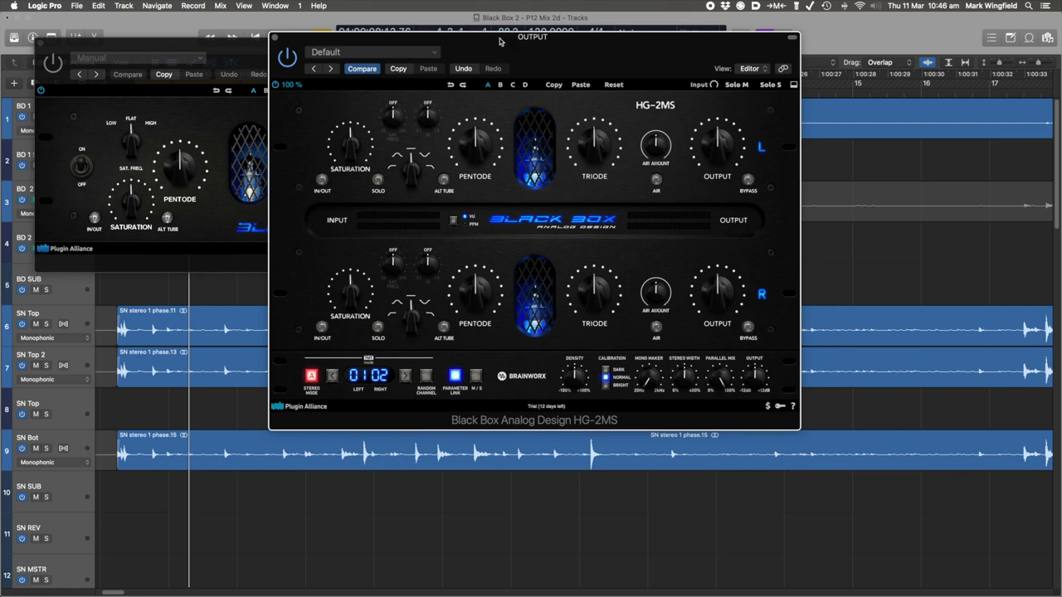
pyautogui.moveTo(493, 41)
pyautogui.mouseDown()
pyautogui.moveTo(482, 40)
pyautogui.moveTo(499, 40)
pyautogui.mouseUp()
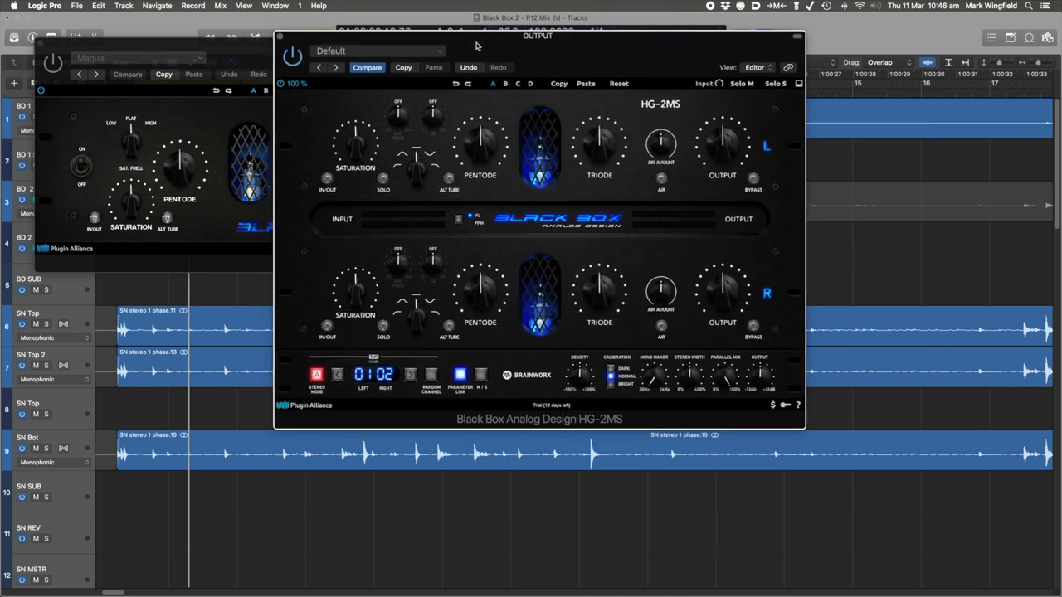
# - Separate the HG-2MS and HG-2 windows again, leaving the smaller HG-2 window in front
pyautogui.moveTo(239, 48); pyautogui.dragTo(245, 47)
pyautogui.moveTo(654, 39); pyautogui.dragTo(822, 20)
pyautogui.moveTo(401, 40); pyautogui.dragTo(373, 36)
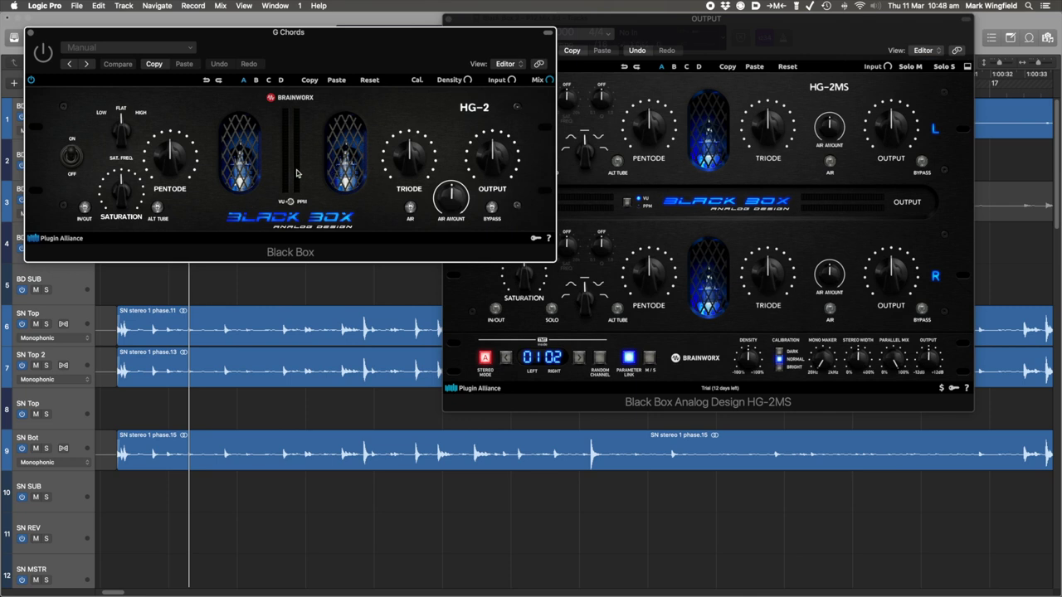
pyautogui.moveTo(253, 33); pyautogui.dragTo(264, 30)
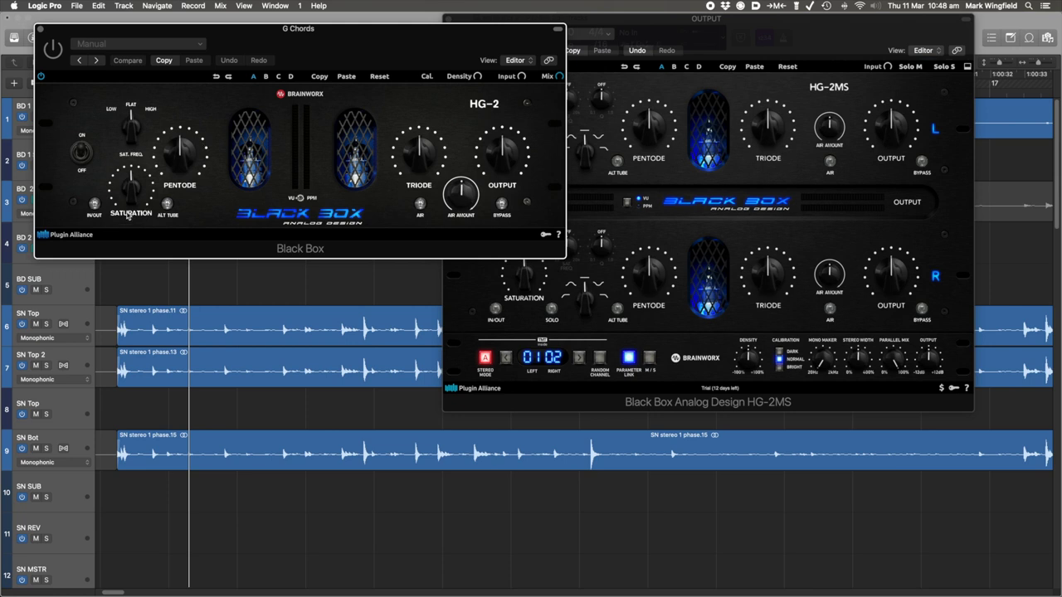
# - Try other positions of the HG-2's saturation frequency switch, including High, and close the HG-2 window
pyautogui.moveTo(139, 125); pyautogui.dragTo(125, 144)
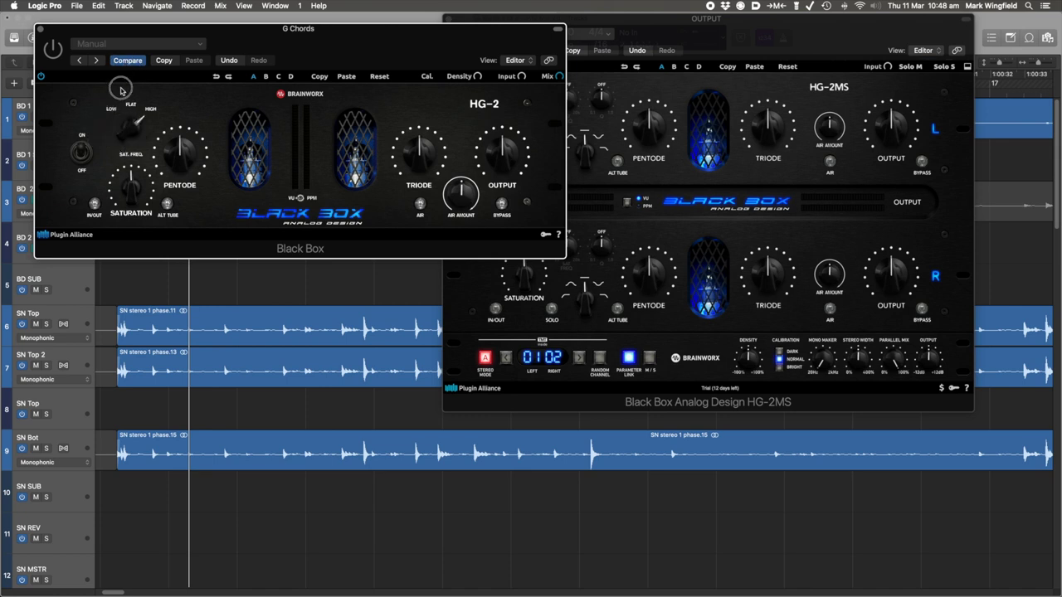
pyautogui.moveTo(122, 144); pyautogui.dragTo(133, 111)
pyautogui.press('super+w')
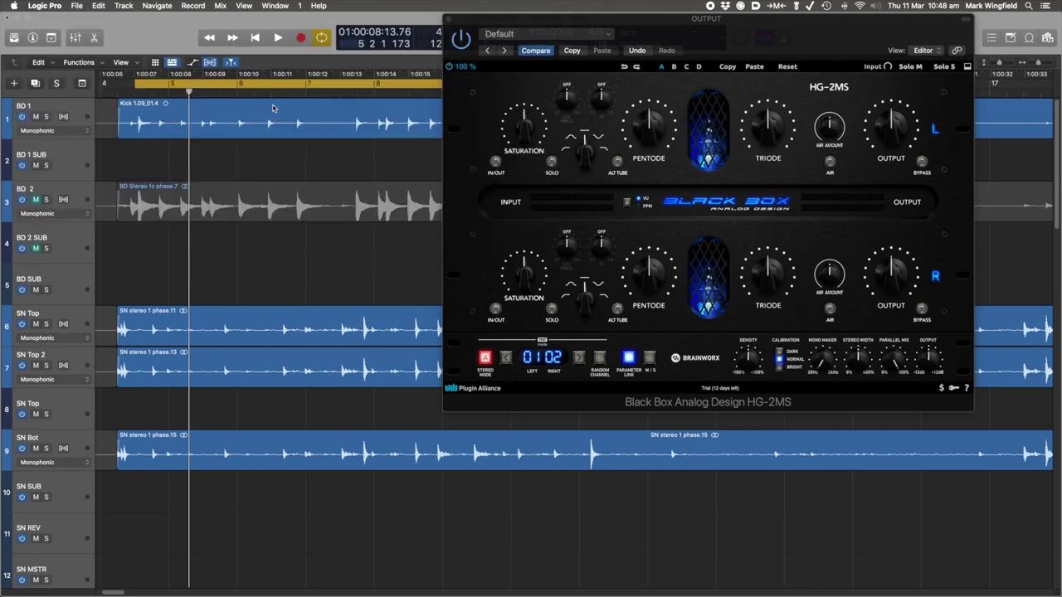
# - Reposition the HG-2MS window over the arrangement and toggle the first channel's Alt Tube switch on and off
pyautogui.moveTo(592, 23); pyautogui.dragTo(208, 23)
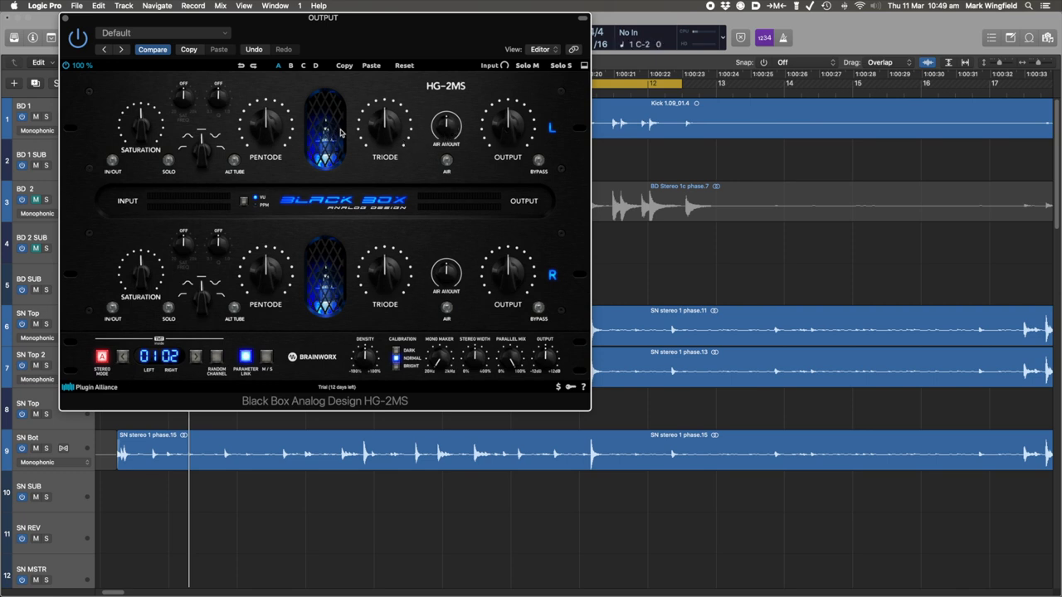
pyautogui.moveTo(293, 24); pyautogui.dragTo(294, 24)
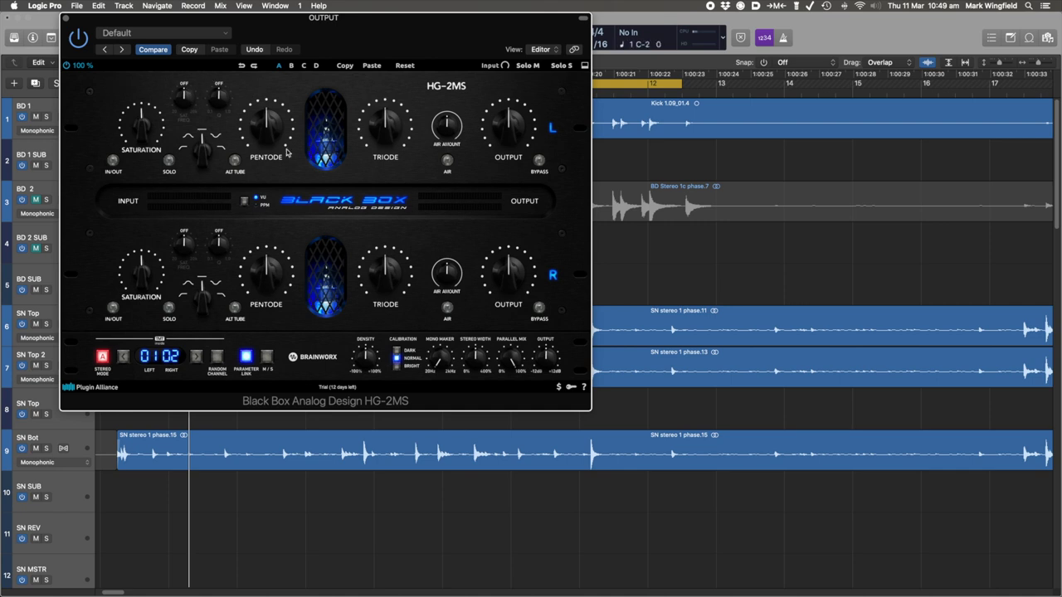
pyautogui.click(236, 162)
pyautogui.click(235, 161)
# - Take the first channel's saturation filter off Flat, adjust its saturation frequency, and set the filter to BandPass
pyautogui.moveTo(204, 148)
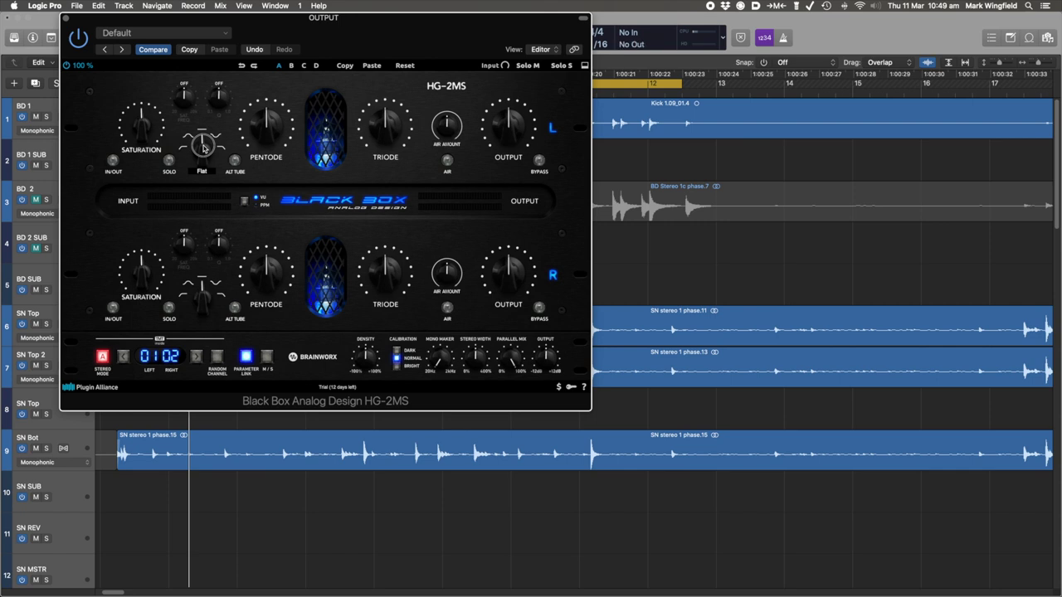
pyautogui.click(204, 147)
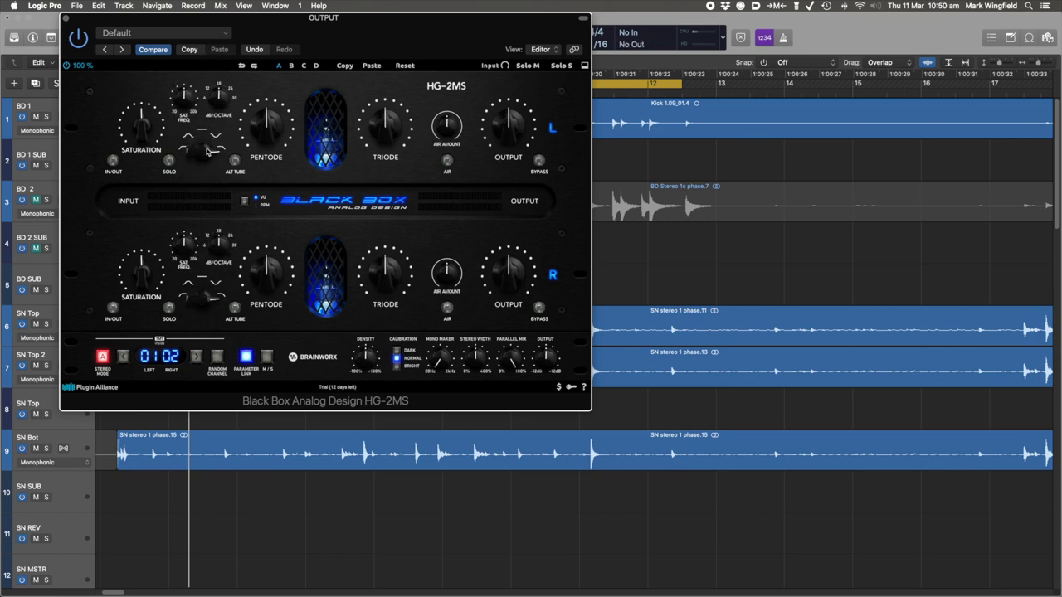
pyautogui.moveTo(185, 97); pyautogui.dragTo(210, 107)
pyautogui.moveTo(181, 98); pyautogui.dragTo(180, 86)
pyautogui.moveTo(183, 99)
pyautogui.mouseDown()
pyautogui.moveTo(179, 75)
pyautogui.moveTo(179, 97)
pyautogui.mouseUp()
pyautogui.click(203, 127)
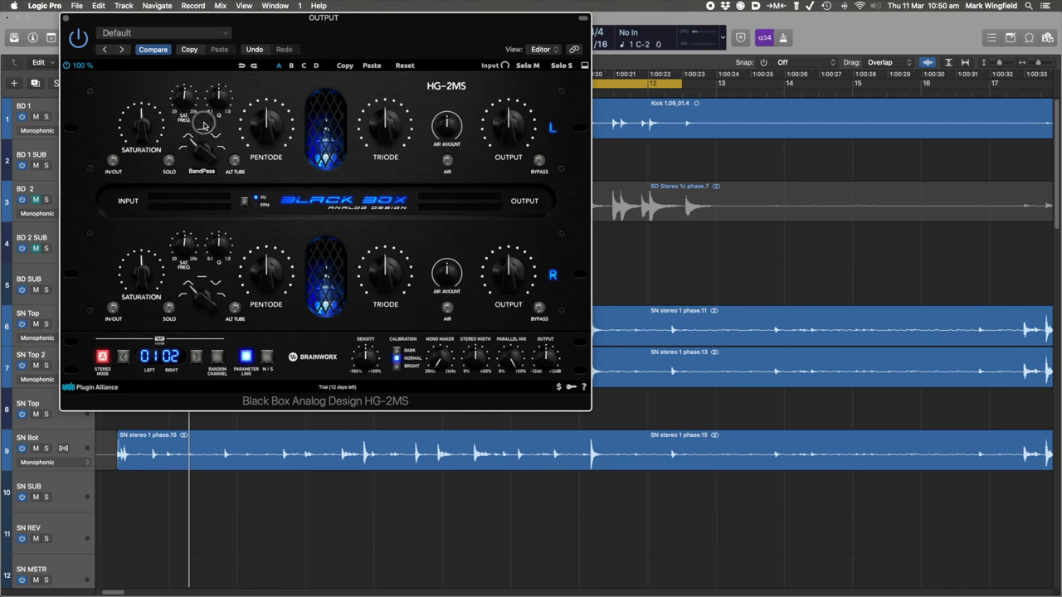
# - Lower the saturation frequency and cycle the saturation filter through Flat to the notch-shaped curve with its Q control
pyautogui.moveTo(179, 98); pyautogui.dragTo(189, 122)
pyautogui.click(204, 131)
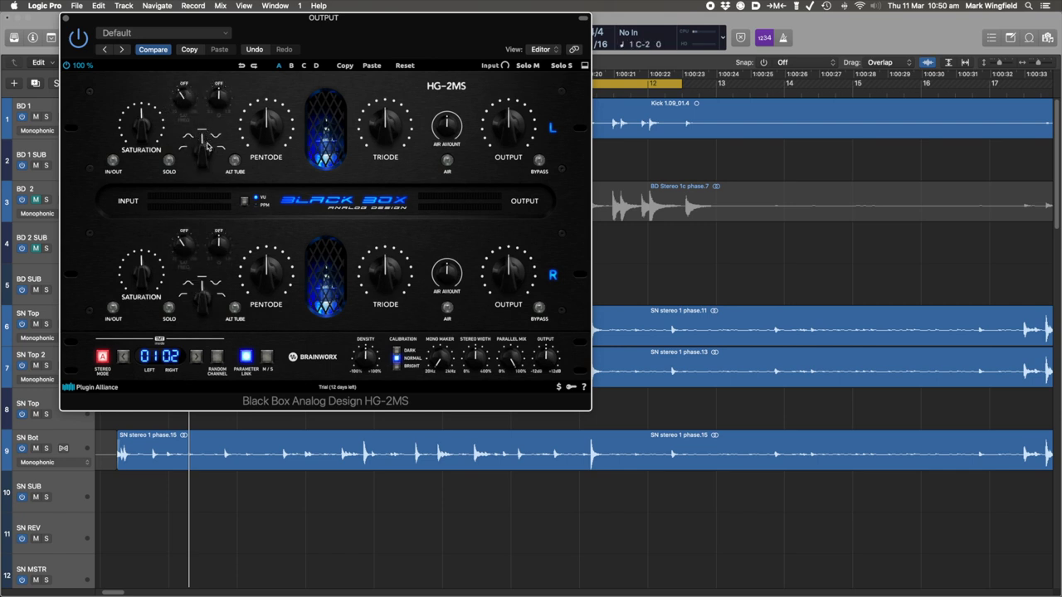
pyautogui.click(203, 140)
pyautogui.click(207, 151)
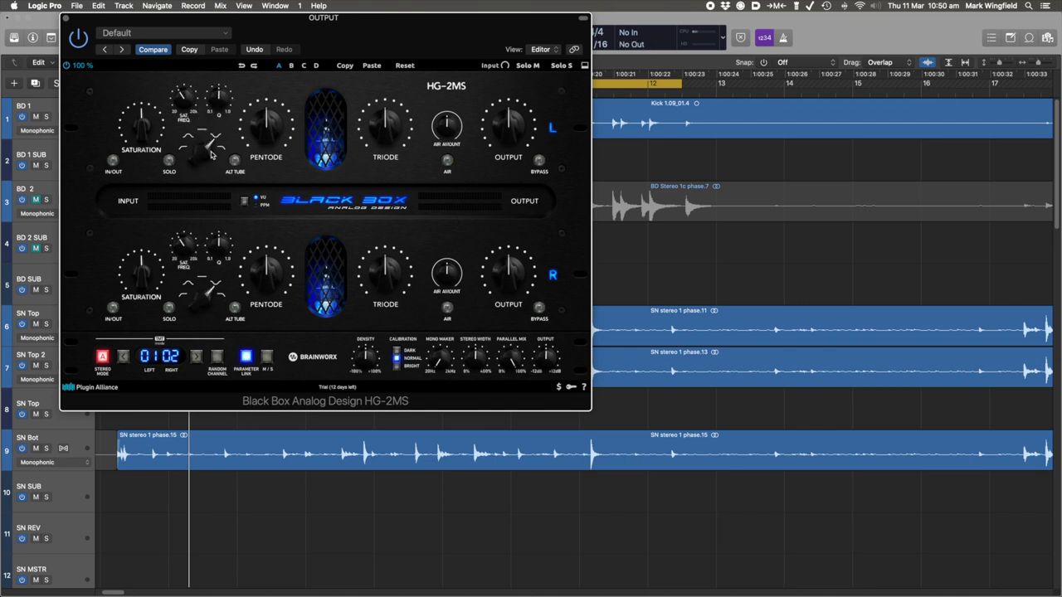
pyautogui.moveTo(185, 90); pyautogui.dragTo(181, 94)
pyautogui.click(210, 150)
pyautogui.click(209, 151)
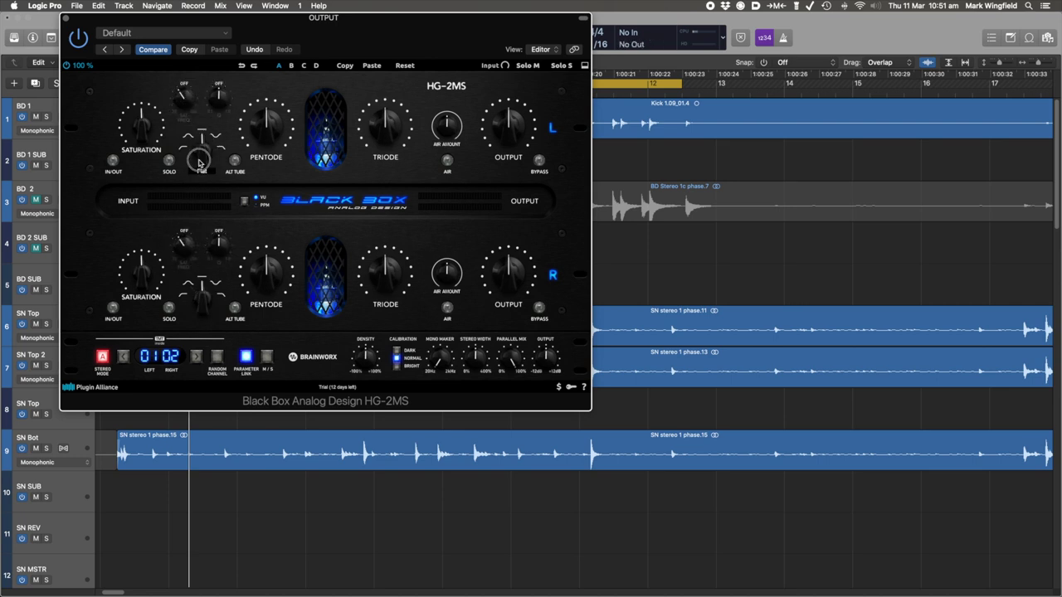
pyautogui.moveTo(218, 103)
pyautogui.mouseDown()
pyautogui.moveTo(206, 128)
pyautogui.moveTo(223, 68)
pyautogui.moveTo(217, 107)
pyautogui.mouseUp()
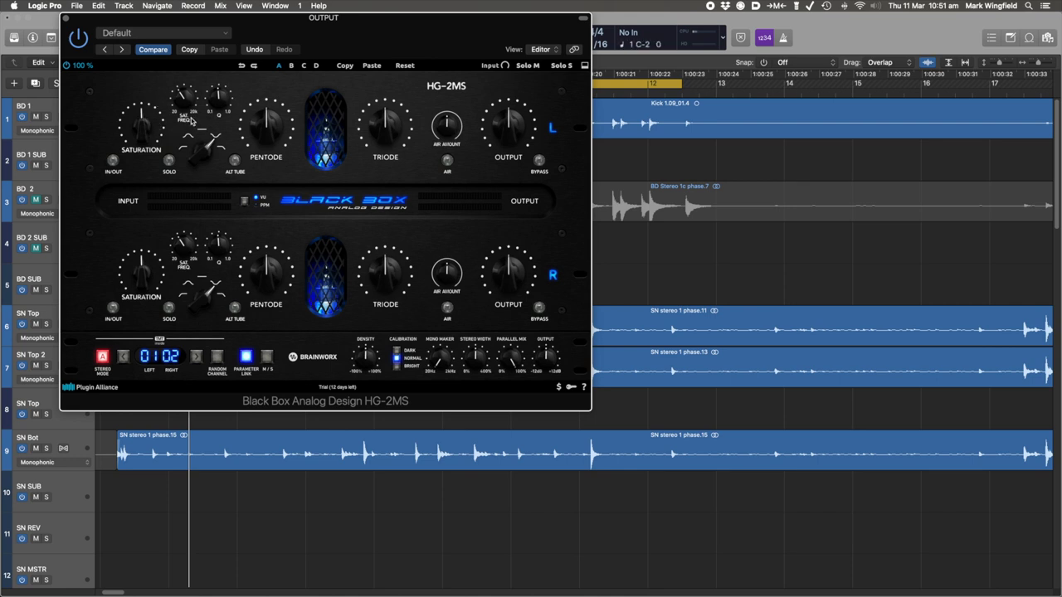
# - Shift the HG-2MS window slightly and toggle the first channel's saturation Solo on and off
pyautogui.moveTo(220, 19); pyautogui.dragTo(272, 18)
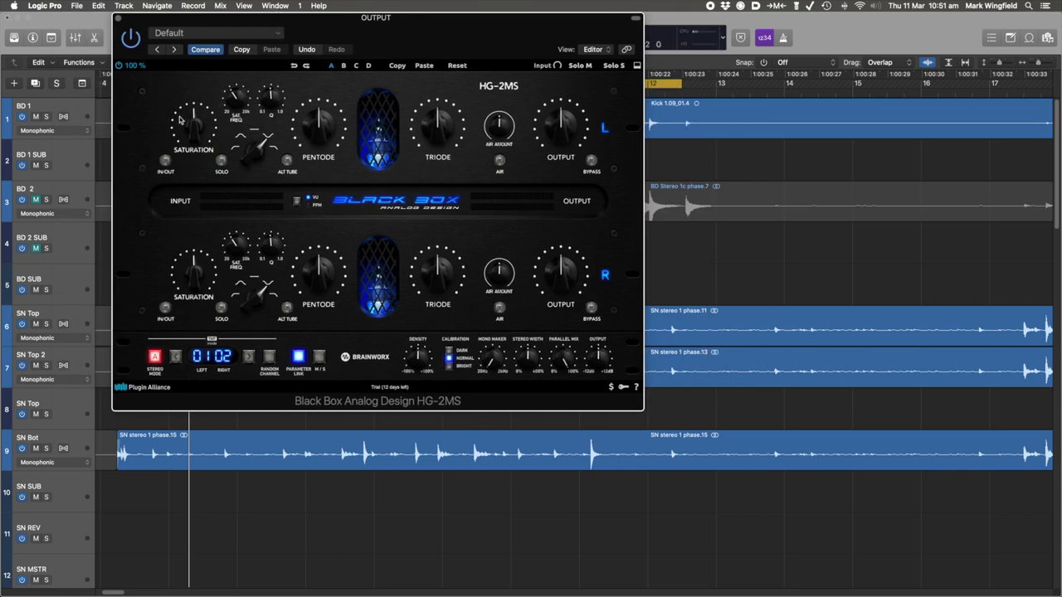
pyautogui.moveTo(259, 154)
pyautogui.mouseDown()
pyautogui.moveTo(247, 190)
pyautogui.moveTo(258, 153)
pyautogui.mouseUp()
pyautogui.moveTo(314, 37); pyautogui.dragTo(309, 38)
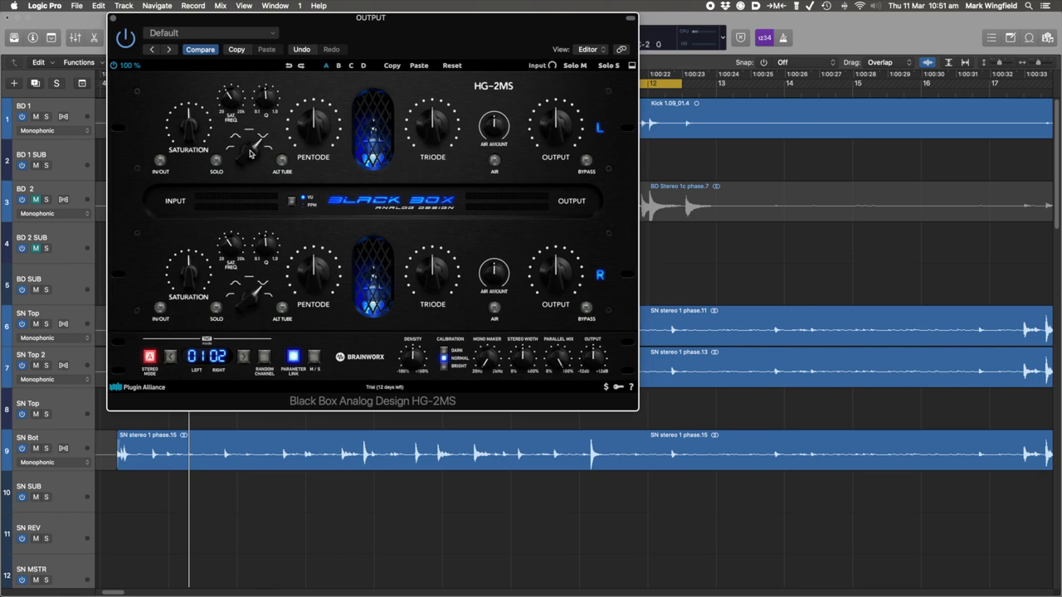
pyautogui.click(216, 161)
pyautogui.click(220, 165)
# - Enable M/S mode in the HG-2MS and turn off Parameter Link between the two channels
pyautogui.click(315, 357)
pyautogui.click(315, 357)
pyautogui.click(314, 357)
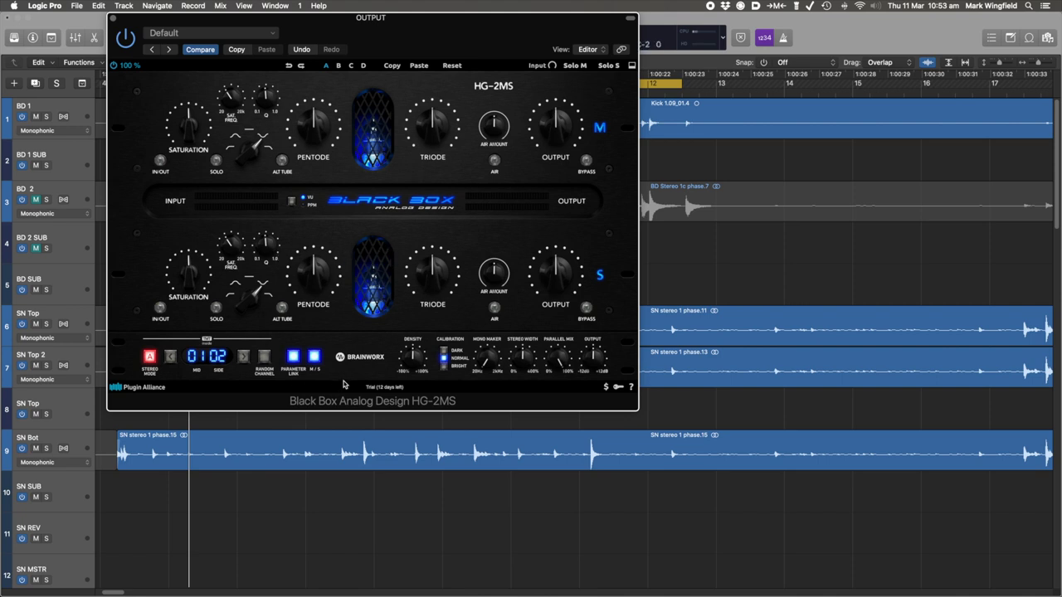
pyautogui.click(293, 358)
pyautogui.click(293, 358)
pyautogui.click(293, 358)
# - Step back and forth through the TMT channel pairs for mid and side
pyautogui.click(245, 358)
pyautogui.click(245, 358)
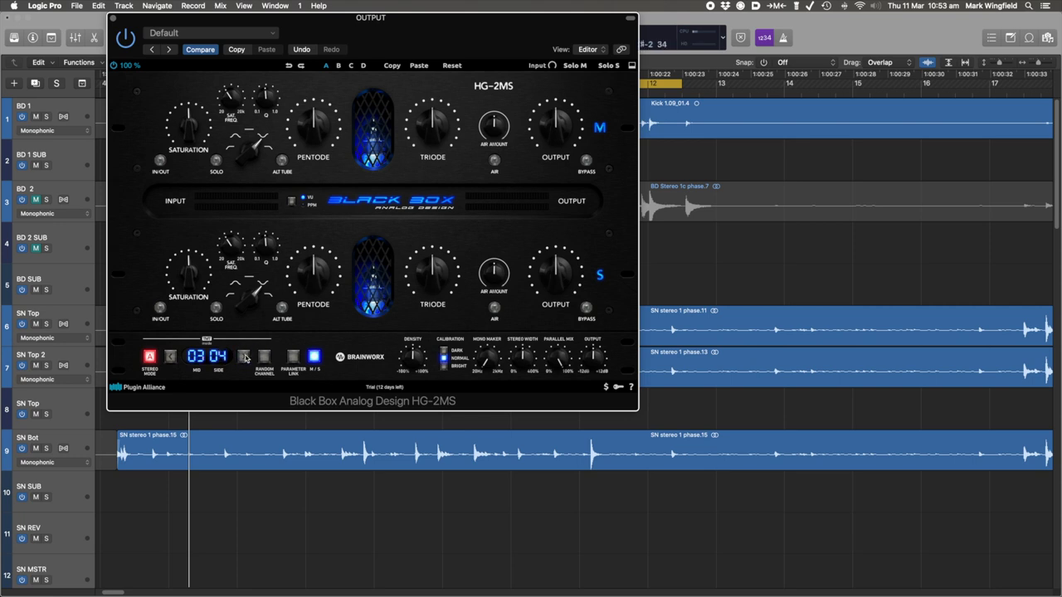
pyautogui.click(172, 358)
pyautogui.click(172, 358)
pyautogui.click(244, 358)
pyautogui.click(244, 357)
pyautogui.click(170, 357)
pyautogui.click(170, 357)
pyautogui.click(243, 358)
pyautogui.click(243, 358)
pyautogui.click(243, 357)
pyautogui.click(243, 358)
pyautogui.click(243, 358)
pyautogui.click(243, 358)
pyautogui.click(243, 358)
pyautogui.click(243, 357)
pyautogui.click(243, 357)
pyautogui.click(243, 358)
pyautogui.click(244, 357)
pyautogui.click(172, 358)
pyautogui.click(173, 359)
pyautogui.click(173, 358)
pyautogui.click(173, 358)
pyautogui.click(173, 358)
pyautogui.click(172, 358)
pyautogui.click(172, 358)
pyautogui.click(173, 359)
pyautogui.click(243, 358)
pyautogui.click(242, 358)
pyautogui.click(171, 358)
pyautogui.click(171, 359)
pyautogui.click(244, 357)
pyautogui.click(244, 358)
pyautogui.click(244, 358)
pyautogui.click(244, 358)
pyautogui.click(244, 357)
pyautogui.click(170, 356)
pyautogui.click(170, 357)
pyautogui.click(170, 357)
pyautogui.click(170, 357)
pyautogui.click(170, 356)
# - Toggle the TMT stereo mode and leave it on A, with mid on channel 04 and side on 05
pyautogui.click(149, 359)
pyautogui.click(243, 358)
pyautogui.click(150, 358)
pyautogui.click(242, 356)
pyautogui.click(171, 357)
# - Try another calibration setting and return the calibration to Normal
pyautogui.moveTo(415, 363)
pyautogui.click(443, 365)
pyautogui.click(443, 363)
# - Try out the Mono Maker knob, the mid channel's Output knob, and the master Output knob
pyautogui.moveTo(496, 364)
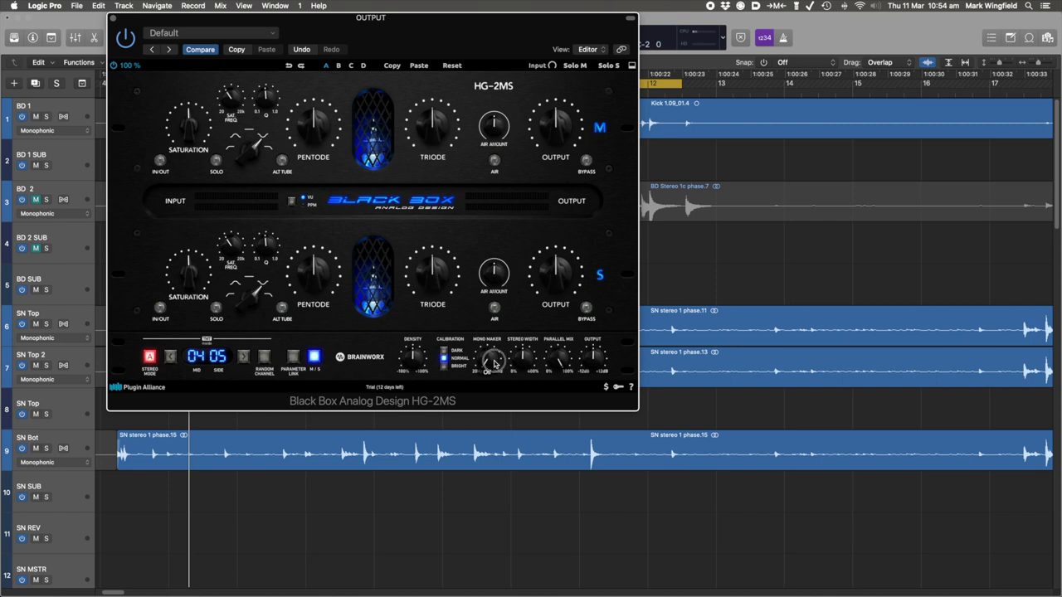
pyautogui.moveTo(482, 366); pyautogui.dragTo(452, 442)
pyautogui.moveTo(555, 110); pyautogui.dragTo(558, 115)
pyautogui.moveTo(592, 364); pyautogui.dragTo(593, 360)
pyautogui.moveTo(478, 25); pyautogui.dragTo(603, 50)
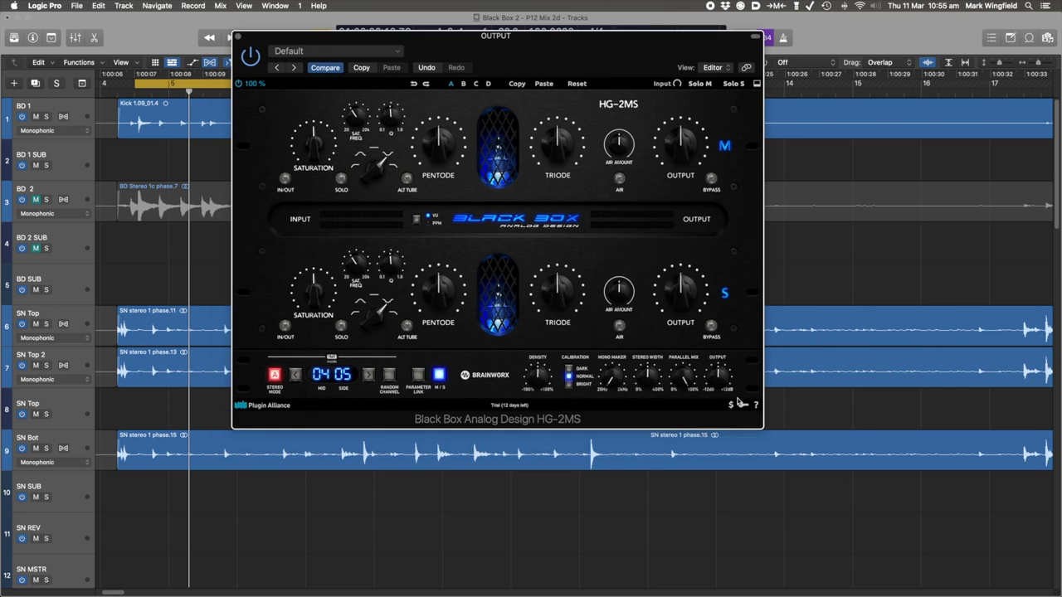
pyautogui.moveTo(721, 375)
pyautogui.moveTo(560, 38); pyautogui.dragTo(552, 41)
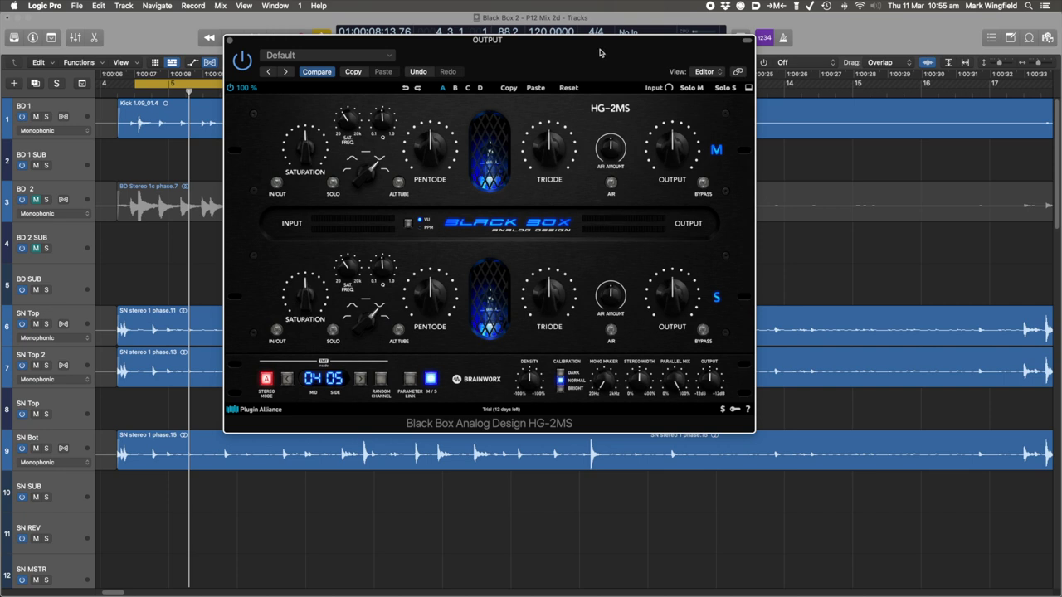
pyautogui.moveTo(600, 53); pyautogui.dragTo(591, 55)
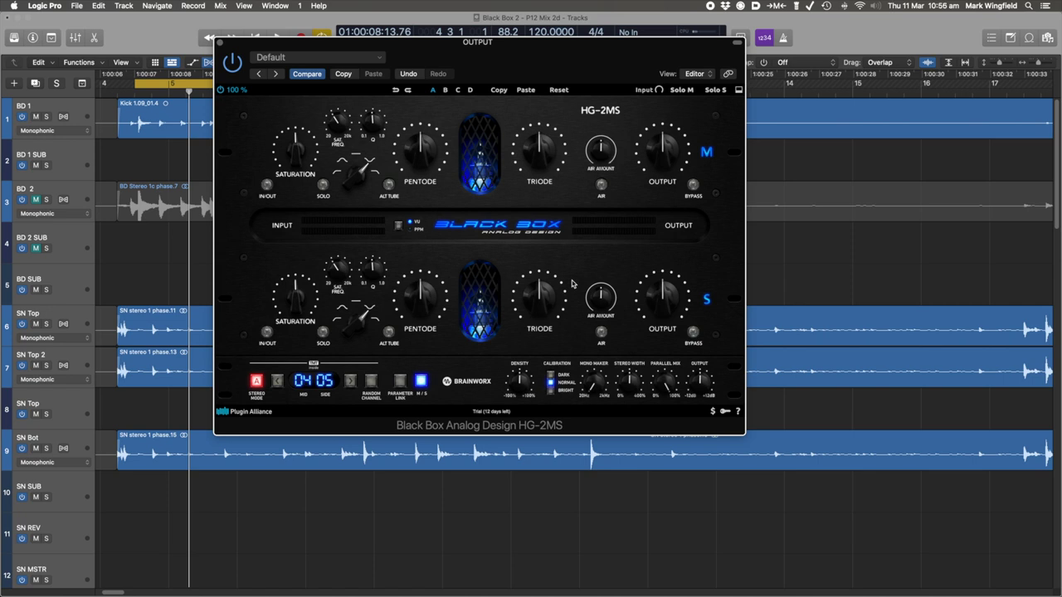
pyautogui.moveTo(507, 43); pyautogui.dragTo(489, 39)
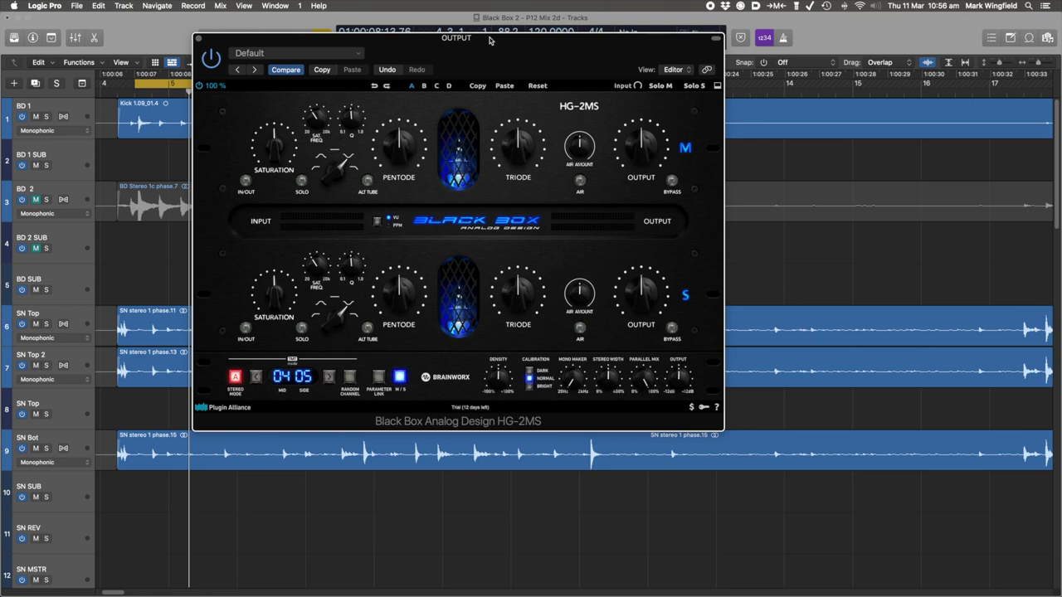
pyautogui.moveTo(407, 44); pyautogui.dragTo(429, 62)
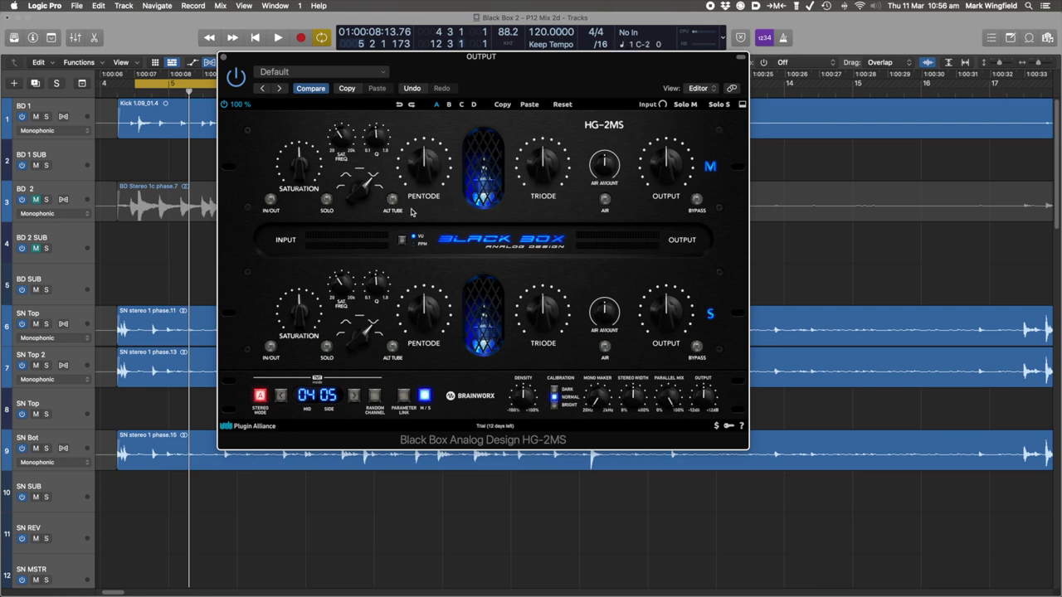
# - Play the mix through the HG-2MS, stop playback, and reposition the plugin window
pyautogui.press('space')
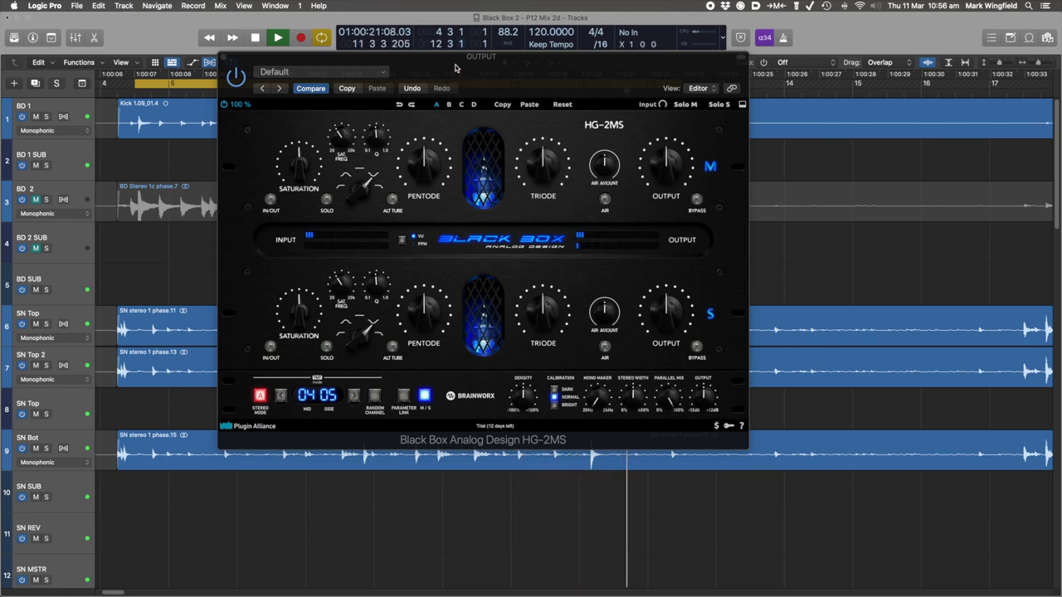
pyautogui.press('space')
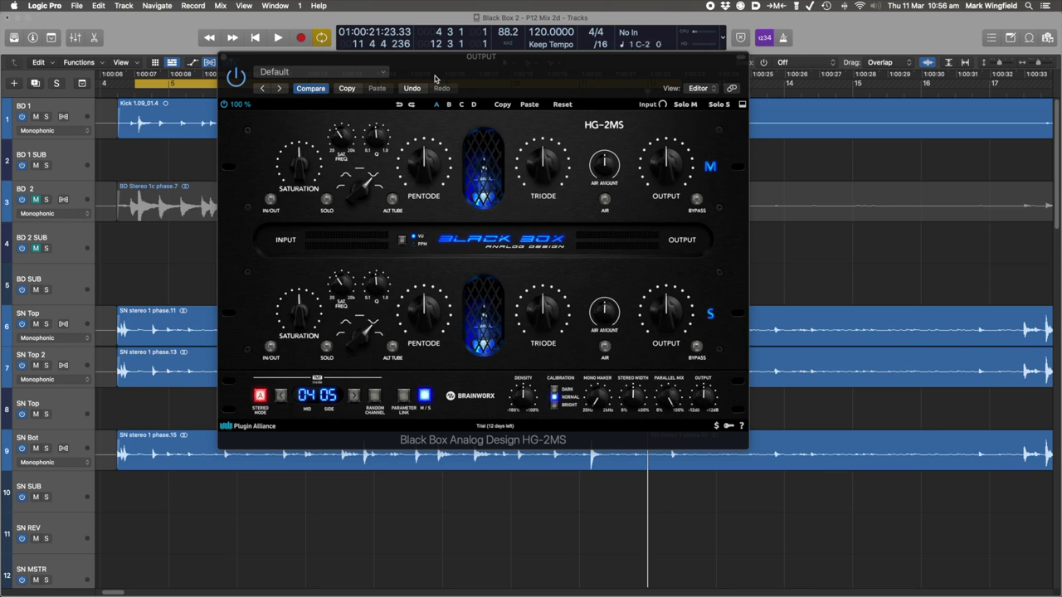
pyautogui.moveTo(437, 71); pyautogui.dragTo(373, 59)
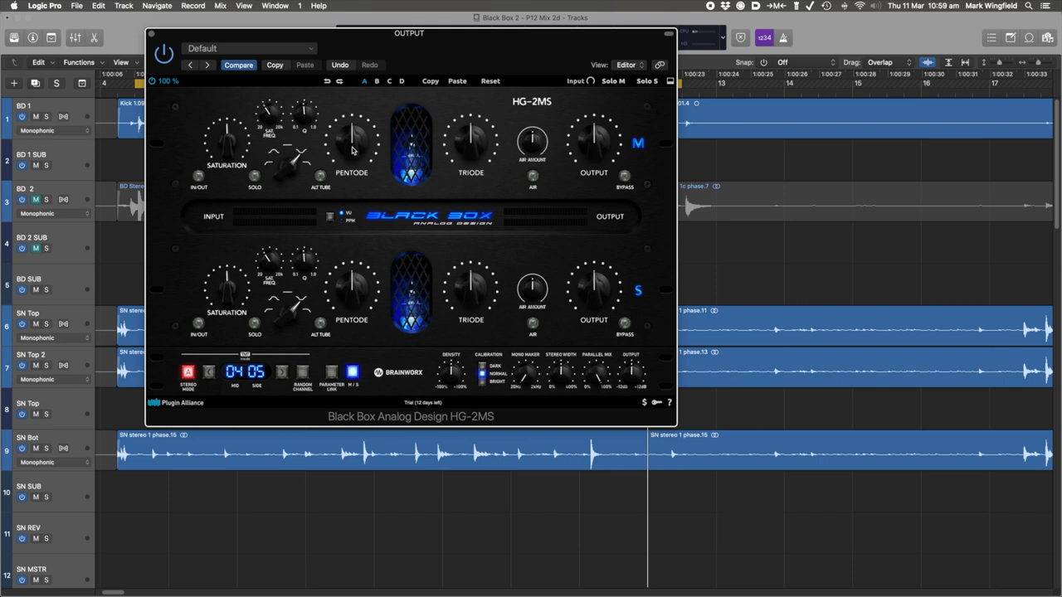
# - Try the mid channel's Pentode and Triode knobs at different balances and return both to centre
pyautogui.moveTo(353, 150)
pyautogui.mouseDown()
pyautogui.moveTo(352, 120)
pyautogui.moveTo(352, 156)
pyautogui.moveTo(349, 144)
pyautogui.mouseUp()
pyautogui.moveTo(473, 146); pyautogui.dragTo(472, 145)
pyautogui.moveTo(475, 146); pyautogui.dragTo(463, 135)
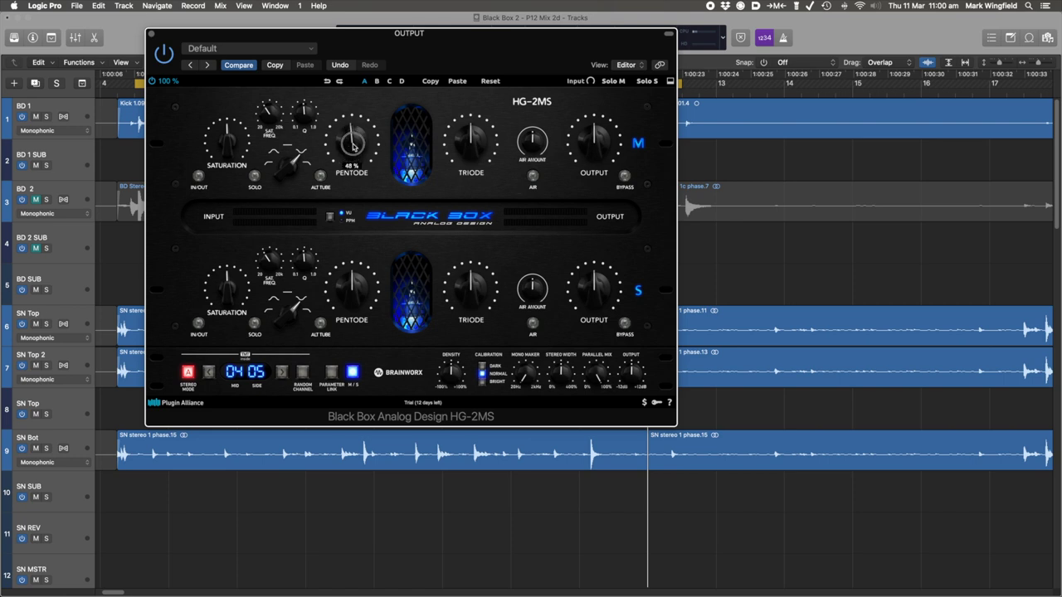
pyautogui.moveTo(468, 145)
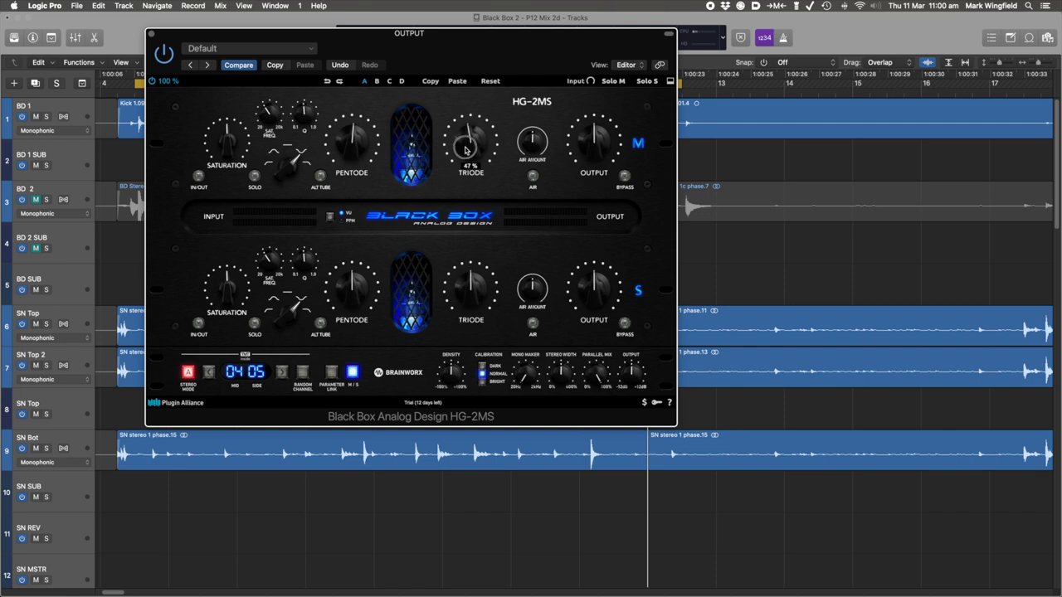
pyautogui.moveTo(358, 155); pyautogui.dragTo(356, 104)
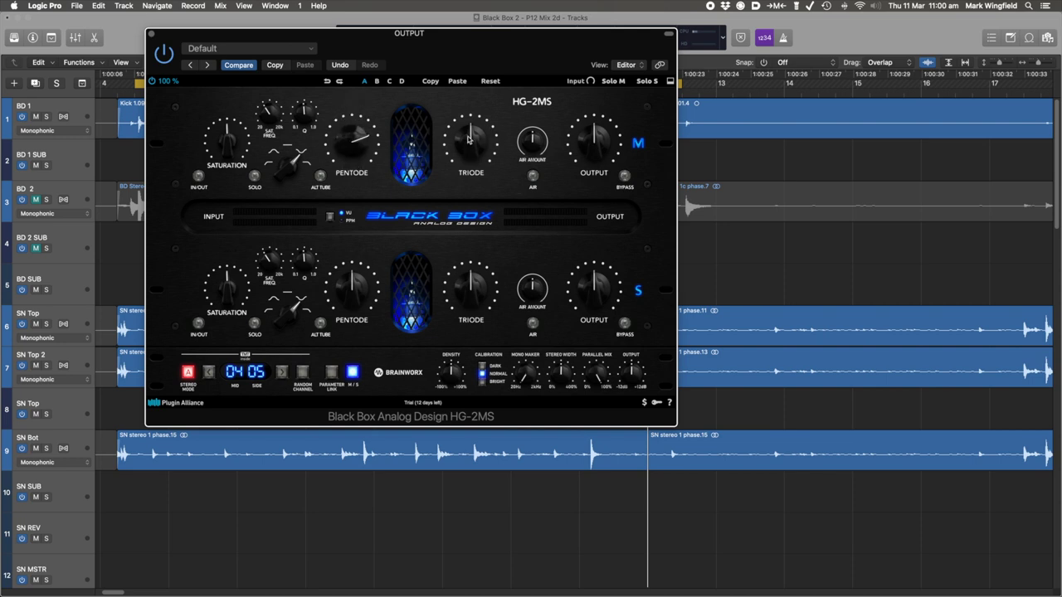
pyautogui.moveTo(475, 145)
pyautogui.mouseDown()
pyautogui.moveTo(476, 106)
pyautogui.moveTo(470, 151)
pyautogui.moveTo(471, 129)
pyautogui.moveTo(474, 137)
pyautogui.mouseUp()
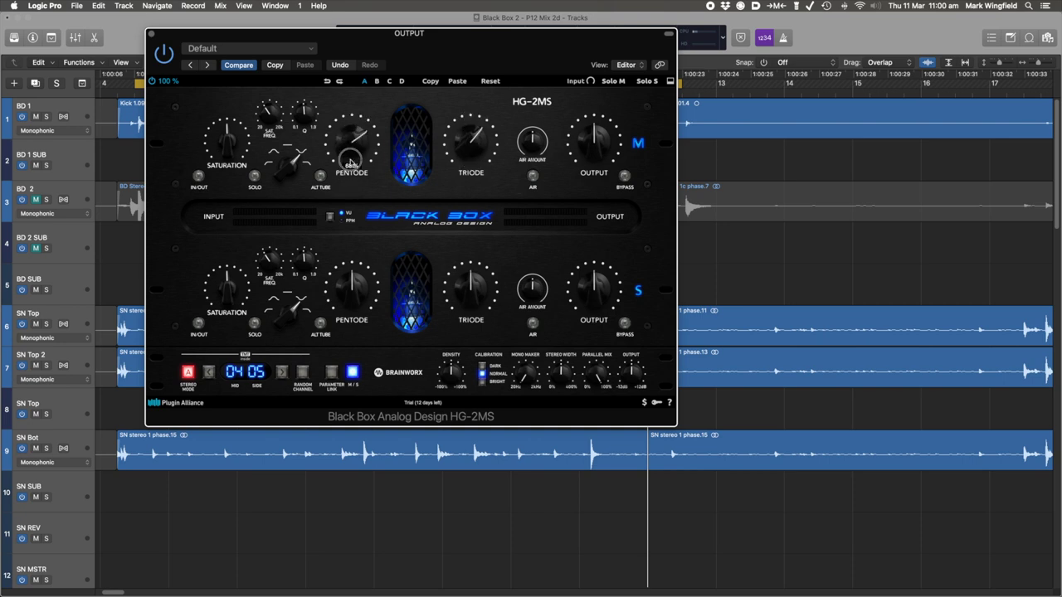
pyautogui.moveTo(473, 138); pyautogui.dragTo(469, 149)
pyautogui.moveTo(359, 151); pyautogui.dragTo(357, 121)
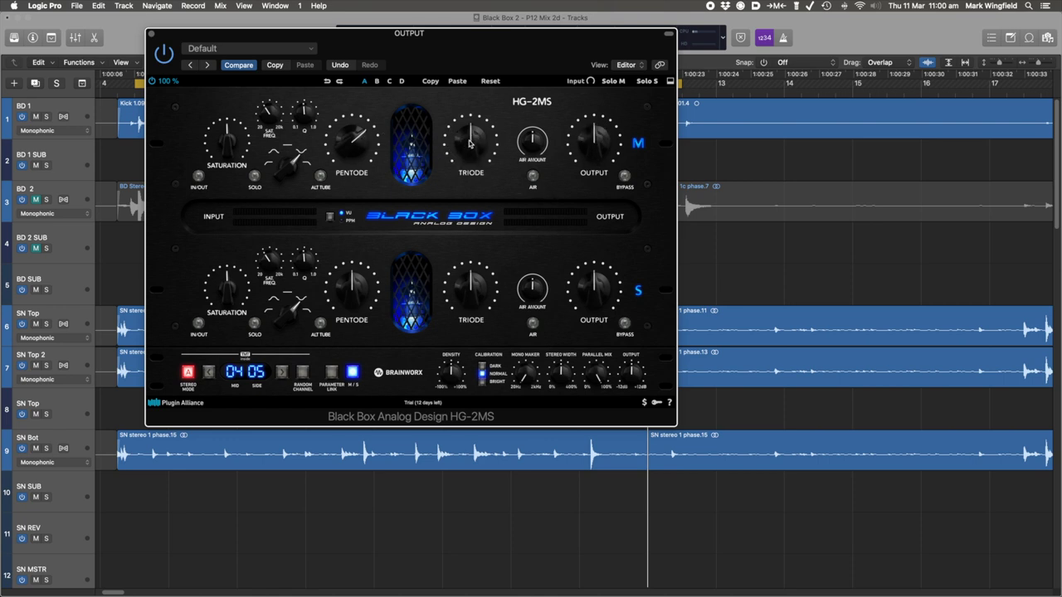
pyautogui.moveTo(467, 144); pyautogui.dragTo(458, 156)
pyautogui.moveTo(345, 134); pyautogui.dragTo(339, 184)
pyautogui.moveTo(469, 146)
pyautogui.mouseDown()
pyautogui.moveTo(483, 83)
pyautogui.moveTo(472, 126)
pyautogui.mouseUp()
pyautogui.moveTo(354, 140); pyautogui.dragTo(355, 125)
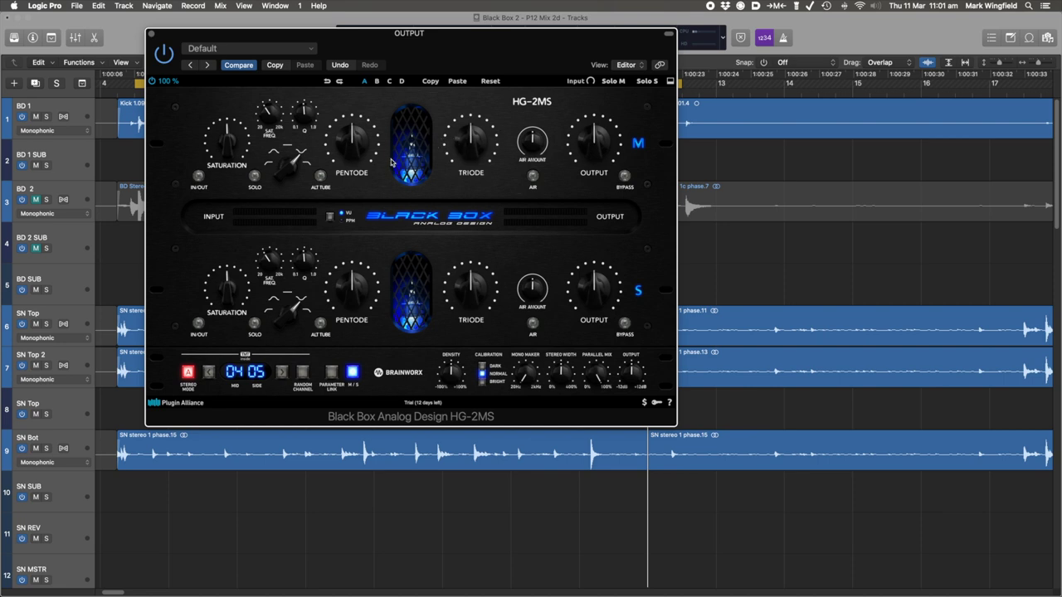
# - Sweep the mid channel's Pentode and Triode up and down once more, finishing with both centred
pyautogui.moveTo(362, 137); pyautogui.dragTo(353, 168)
pyautogui.moveTo(471, 146); pyautogui.dragTo(471, 125)
pyautogui.moveTo(355, 161); pyautogui.dragTo(357, 116)
pyautogui.moveTo(456, 133); pyautogui.dragTo(470, 176)
pyautogui.moveTo(462, 152); pyautogui.dragTo(470, 144)
pyautogui.moveTo(471, 144); pyautogui.dragTo(473, 151)
pyautogui.moveTo(469, 153)
pyautogui.mouseDown()
pyautogui.moveTo(474, 127)
pyautogui.moveTo(470, 154)
pyautogui.moveTo(476, 137)
pyautogui.mouseUp()
pyautogui.moveTo(363, 143)
pyautogui.mouseDown()
pyautogui.moveTo(350, 160)
pyautogui.moveTo(358, 129)
pyautogui.mouseUp()
pyautogui.moveTo(481, 139); pyautogui.dragTo(469, 156)
# - Reposition the plugin window and switch the mid channel's saturation filter to the low-pass shape at about 400 Hz
pyautogui.moveTo(322, 35); pyautogui.dragTo(375, 28)
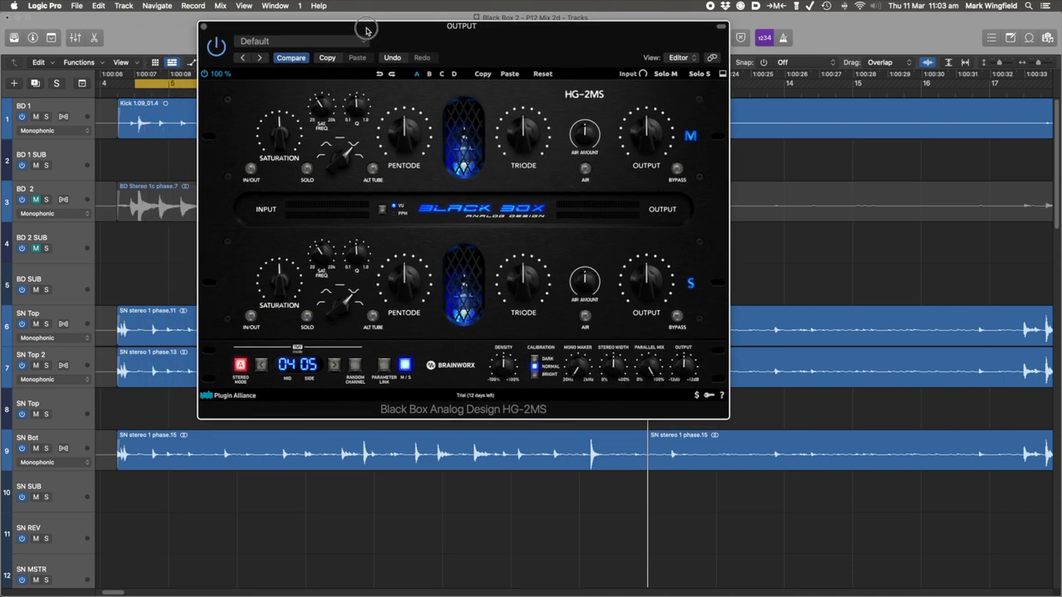
pyautogui.click(352, 169)
pyautogui.moveTo(331, 112); pyautogui.dragTo(331, 102)
pyautogui.moveTo(324, 108)
pyautogui.mouseDown()
pyautogui.moveTo(322, 93)
pyautogui.moveTo(319, 102)
pyautogui.mouseUp()
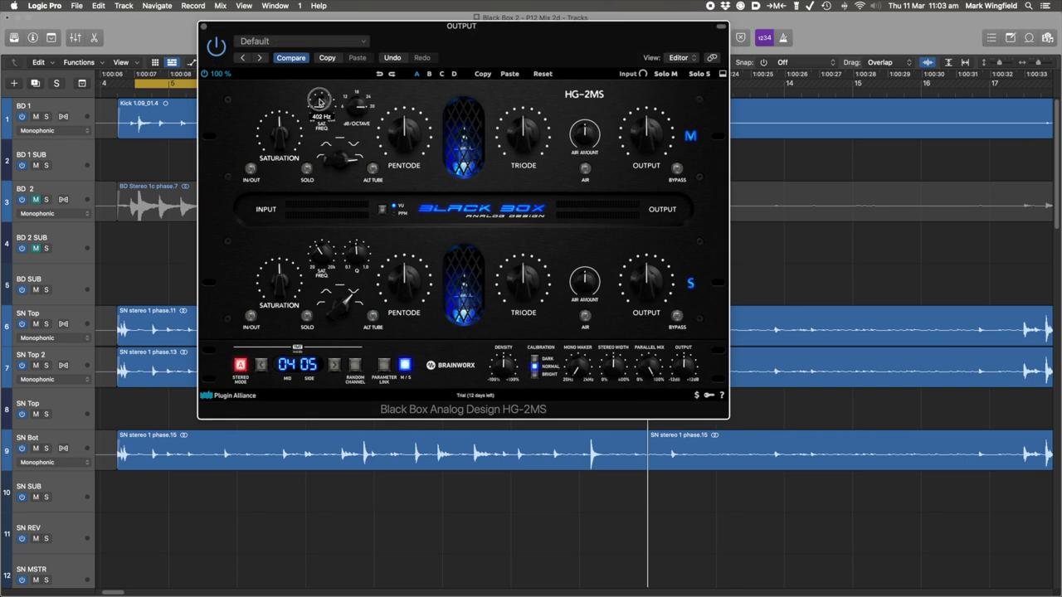
pyautogui.moveTo(319, 101); pyautogui.dragTo(320, 101)
# - Raise the mid channel's Pentode to about 67% and lower its Triode below centre
pyautogui.moveTo(284, 131)
pyautogui.moveTo(415, 147)
pyautogui.moveTo(415, 147); pyautogui.dragTo(411, 112)
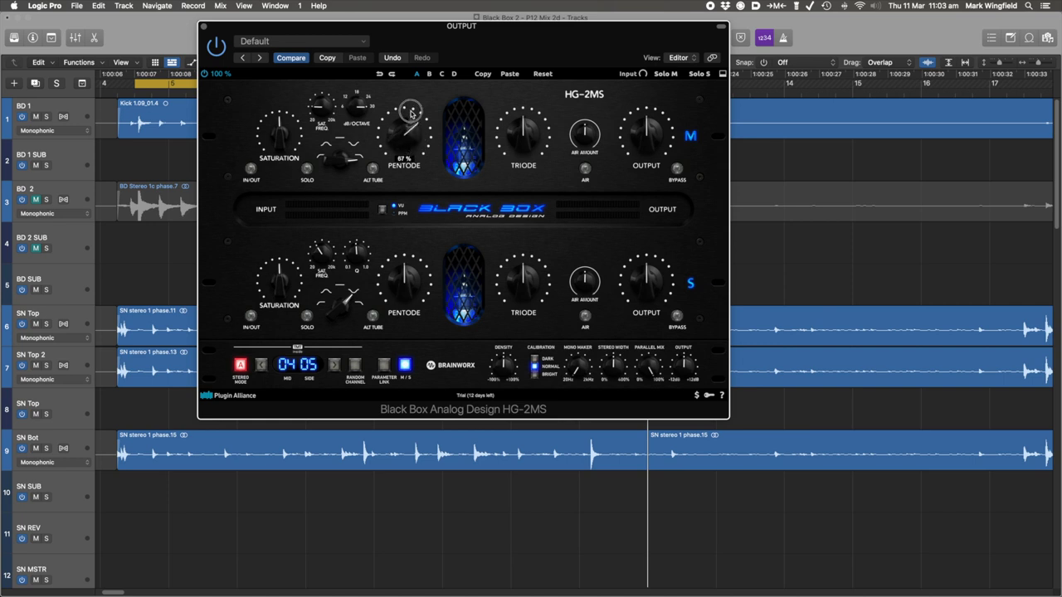
pyautogui.moveTo(522, 126); pyautogui.dragTo(519, 143)
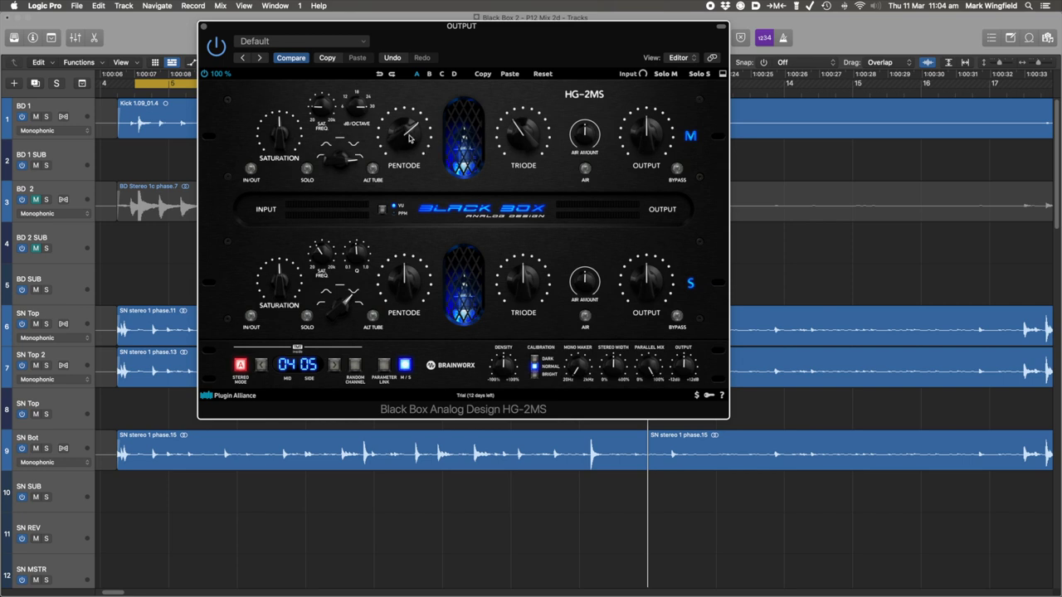
pyautogui.moveTo(403, 138)
pyautogui.moveTo(403, 138); pyautogui.dragTo(403, 123)
pyautogui.click(526, 137)
# - Engage the saturation circuit on both the mid and side channels and switch the side saturation filter to the high-pass shape
pyautogui.click(250, 168)
pyautogui.click(250, 316)
pyautogui.moveTo(354, 302)
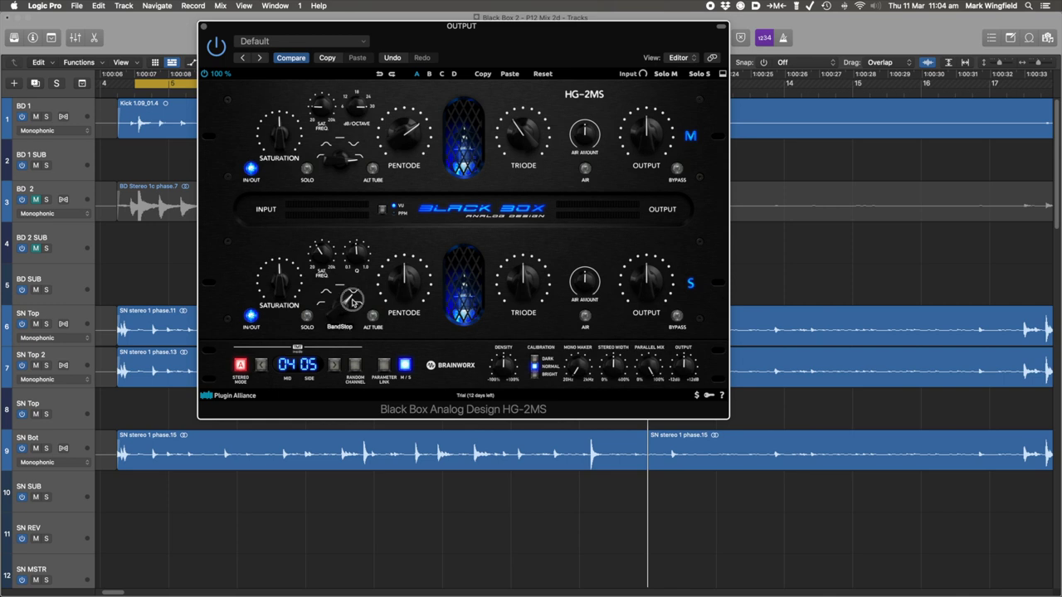
pyautogui.moveTo(353, 302); pyautogui.dragTo(352, 328)
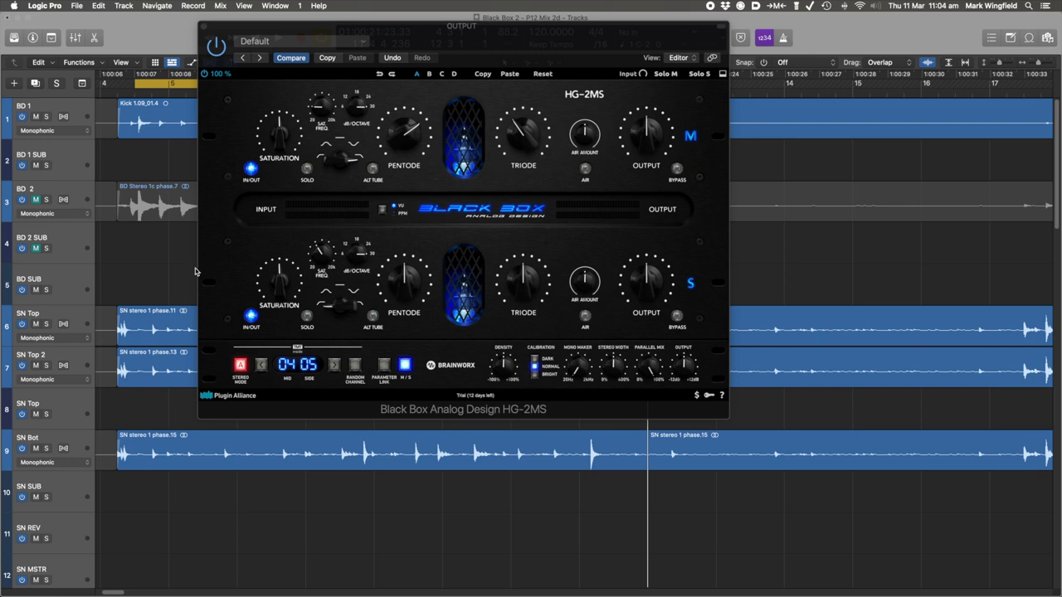
pyautogui.moveTo(323, 260)
pyautogui.scroll(-3, 324, 260)
pyautogui.scroll(3, 325, 260)
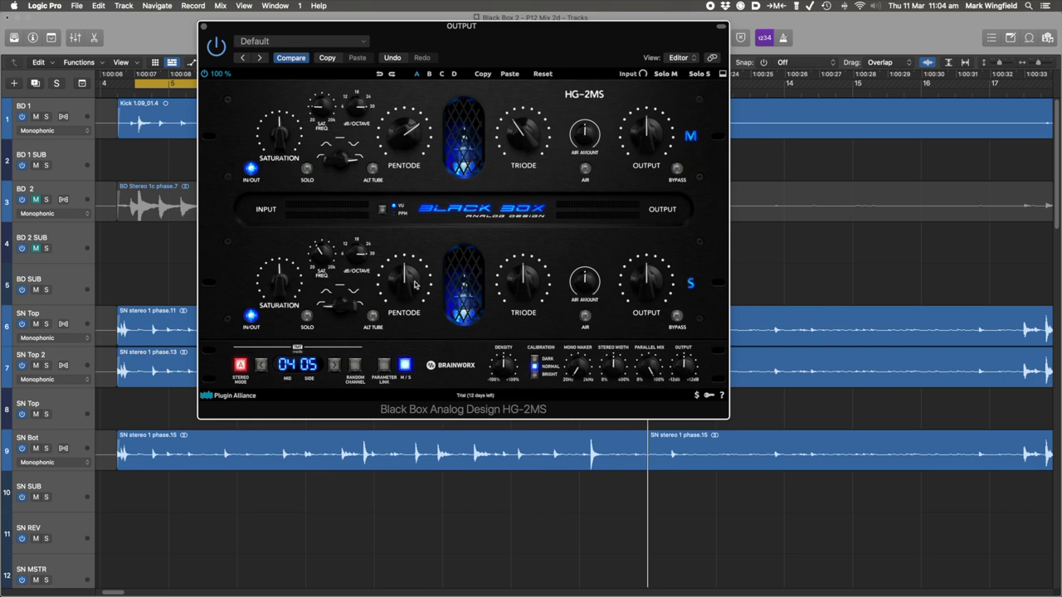
# - Toggle the side channel's Alt Tube on and back off, lower the side Pentode, and raise the side Triode
pyautogui.click(374, 319)
pyautogui.click(373, 316)
pyautogui.moveTo(409, 284)
pyautogui.moveTo(409, 283); pyautogui.dragTo(400, 297)
pyautogui.moveTo(528, 297)
pyautogui.moveTo(529, 283); pyautogui.dragTo(529, 265)
# - Play the mix, compare it with the plugin bypassed and engaged, and lower the master Output to match the level
pyautogui.press('space')
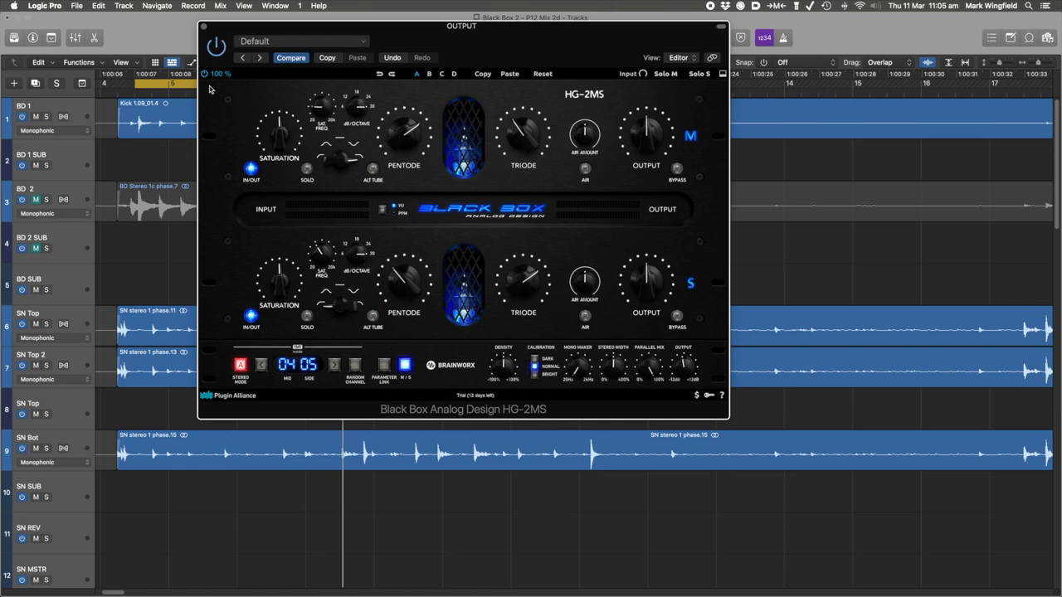
pyautogui.press('space')
pyautogui.click(204, 74)
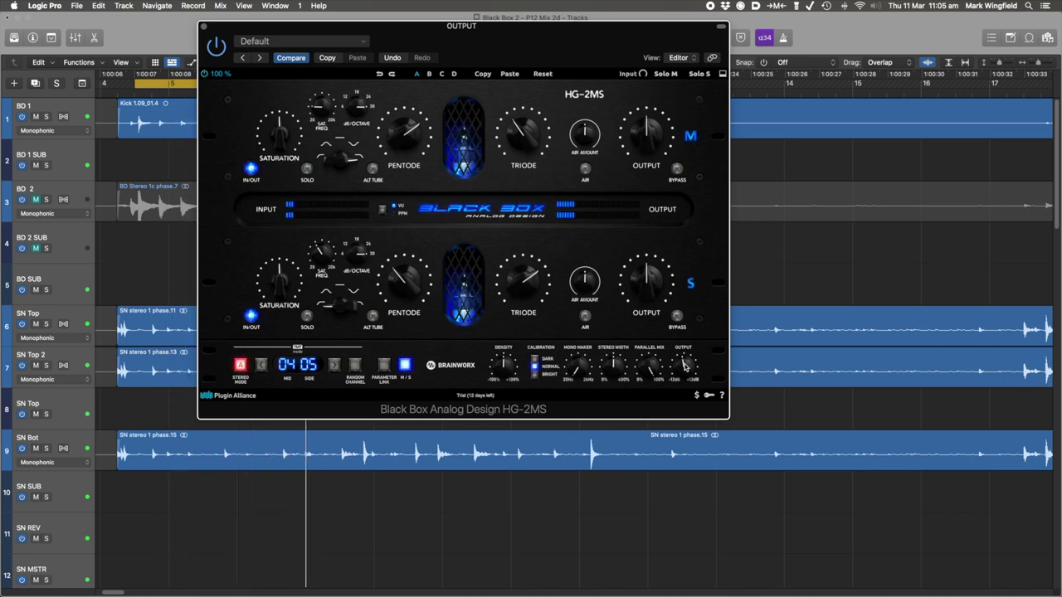
pyautogui.click(204, 74)
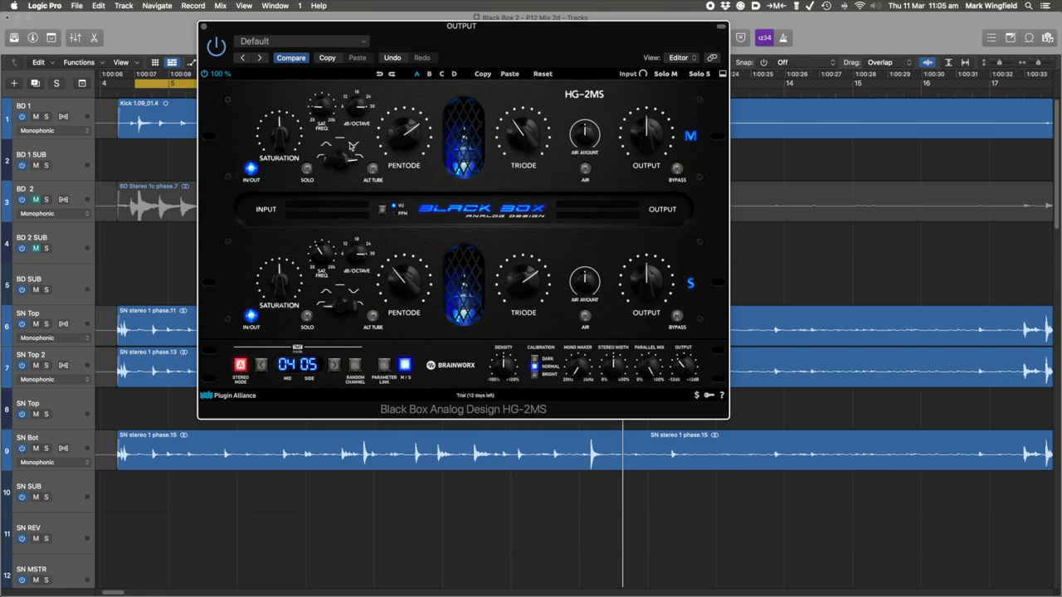
# - Solo the mid channel's saturation during playback to audition it, and switch the solo back off
pyautogui.click(306, 171)
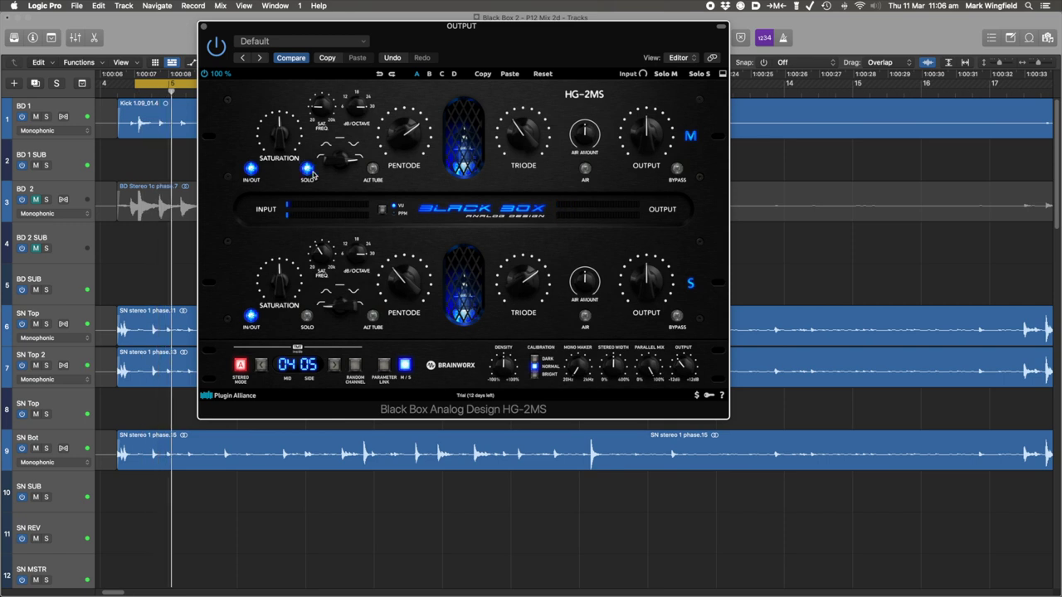
pyautogui.moveTo(321, 109)
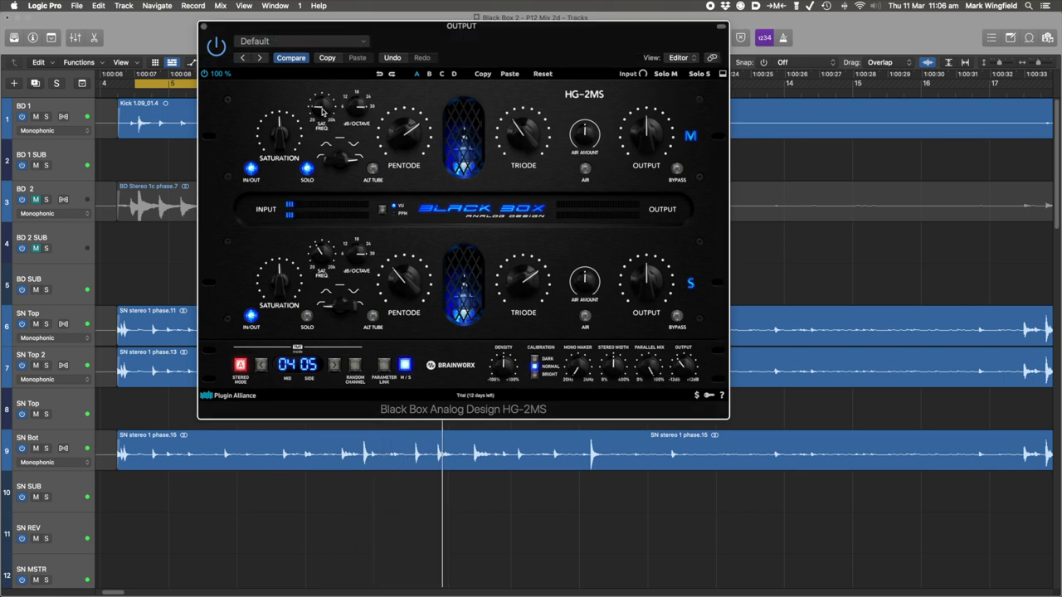
pyautogui.click(307, 168)
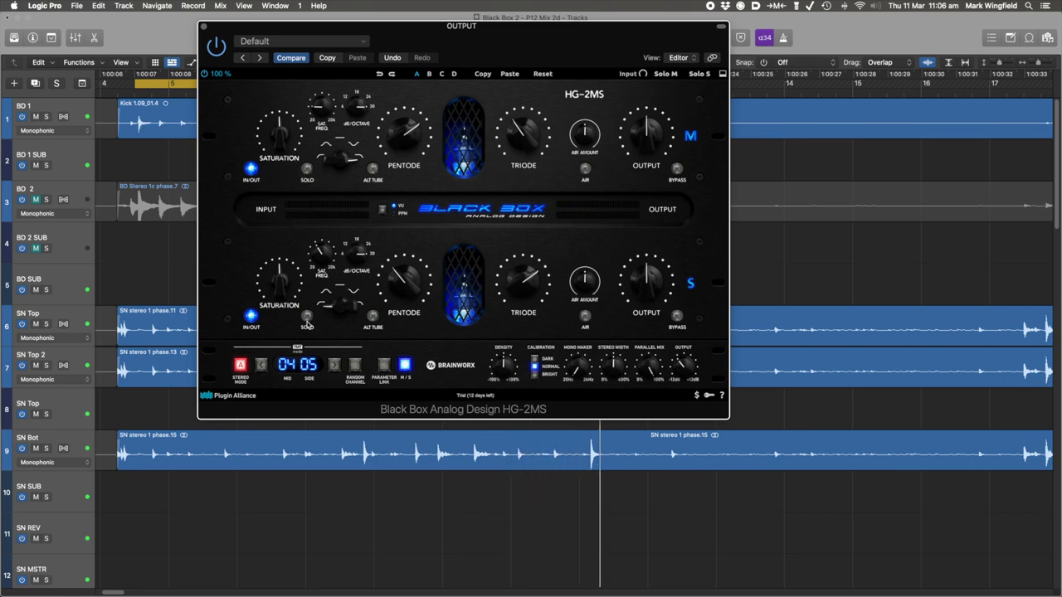
# - Solo the side channel's saturation, try its saturation frequency at 1.40 kHz and lower, and end the solo
pyautogui.click(307, 326)
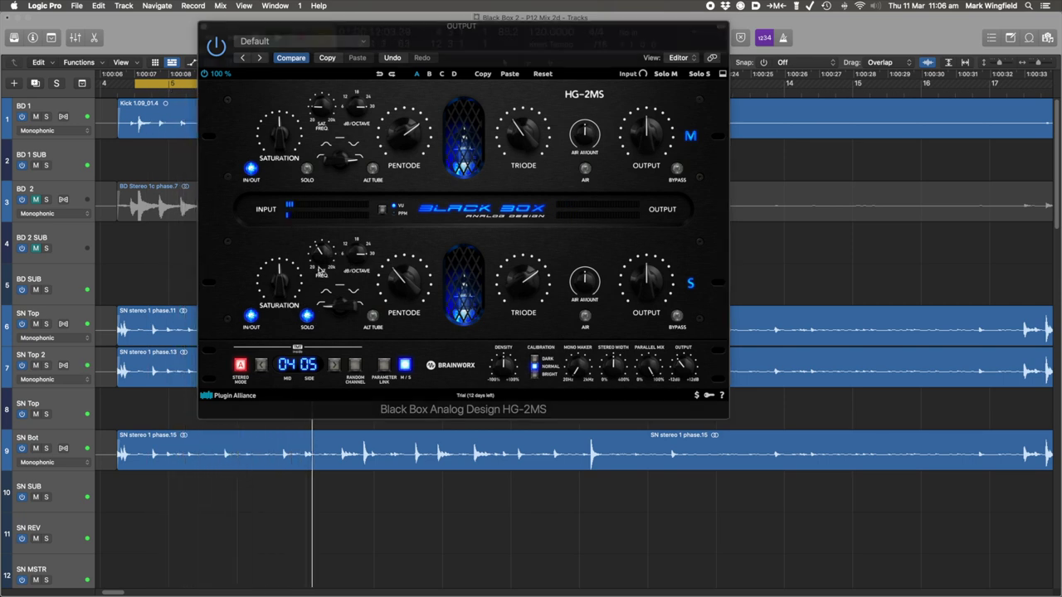
pyautogui.moveTo(326, 251)
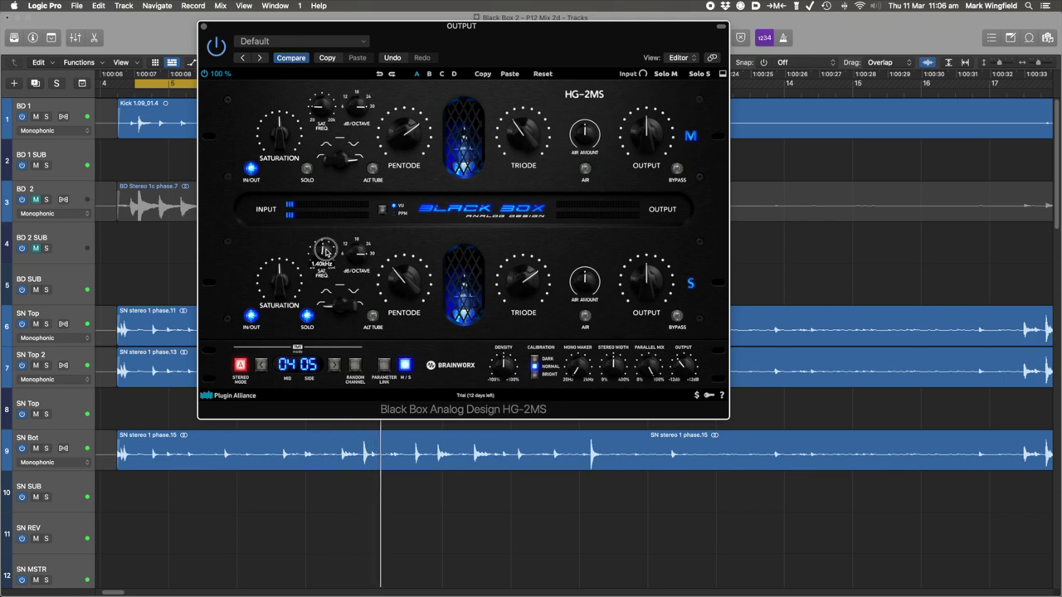
pyautogui.moveTo(326, 251); pyautogui.dragTo(323, 263)
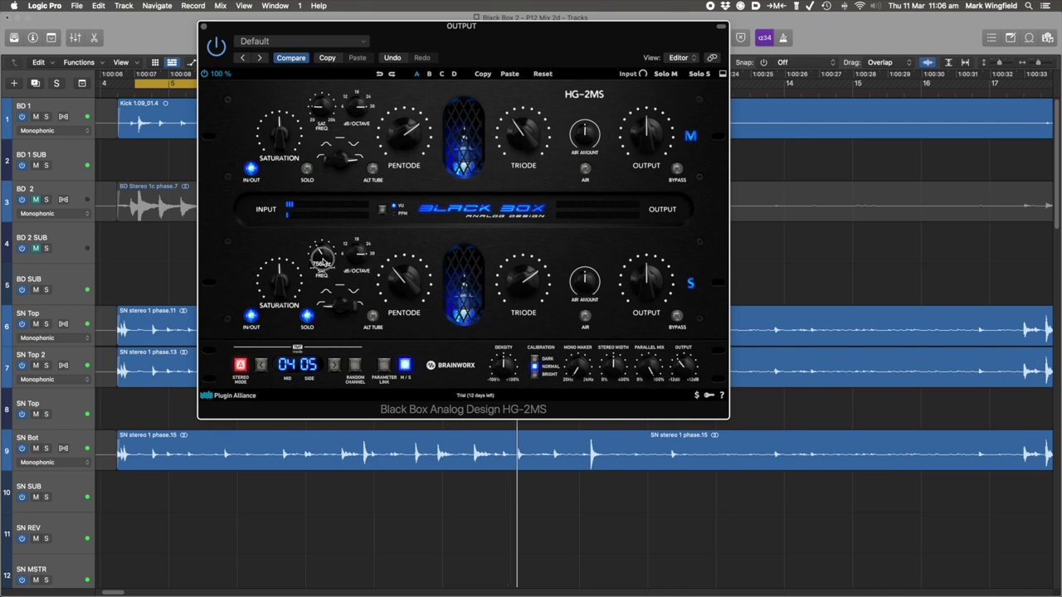
pyautogui.click(307, 318)
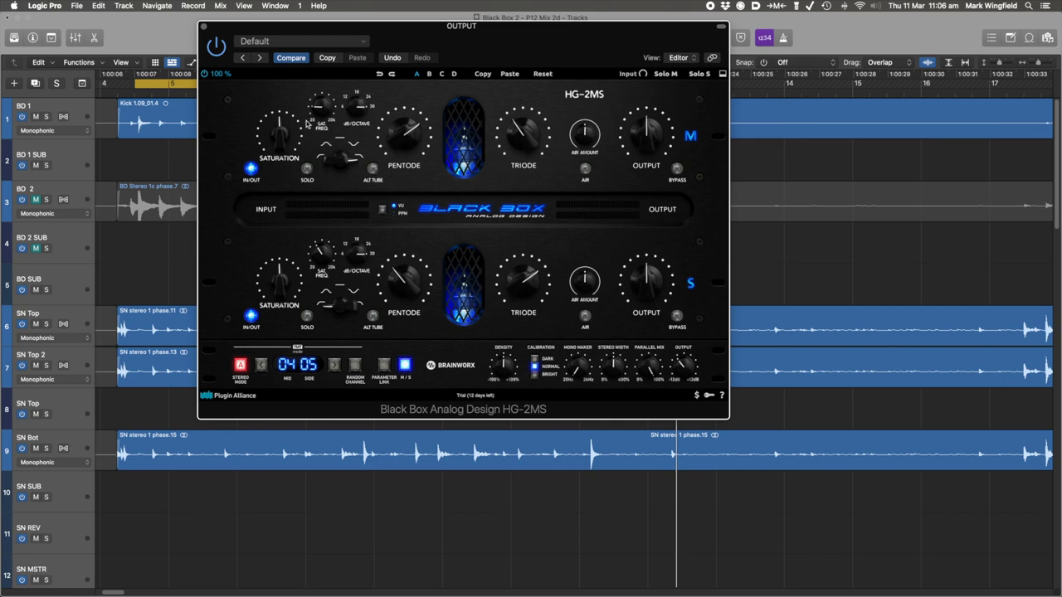
# - Play the mix and repeatedly switch the plugin between bypassed and active to compare, leaving it active
pyautogui.press('space')
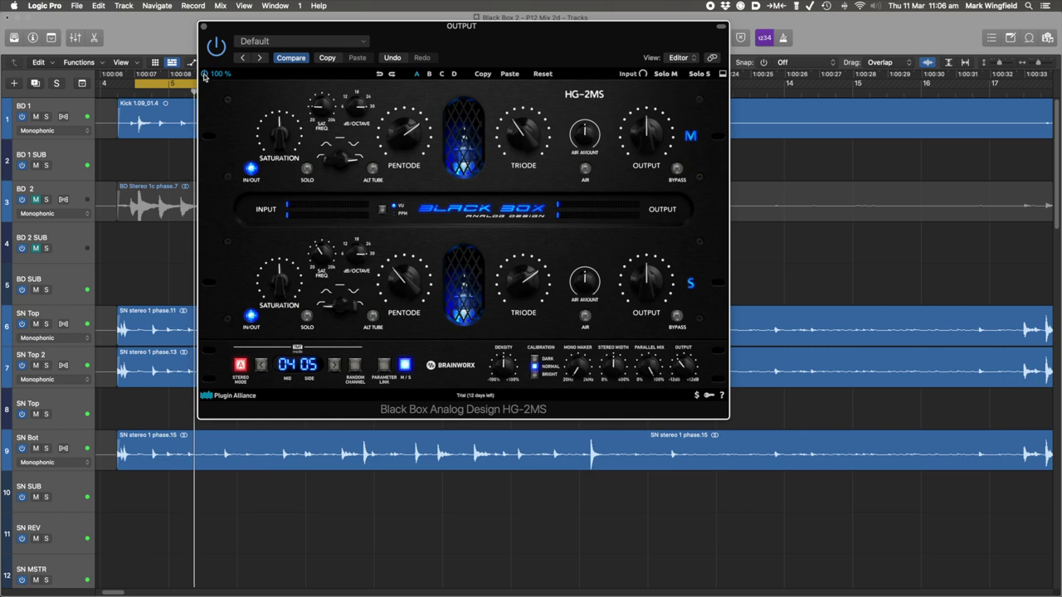
pyautogui.click(205, 75)
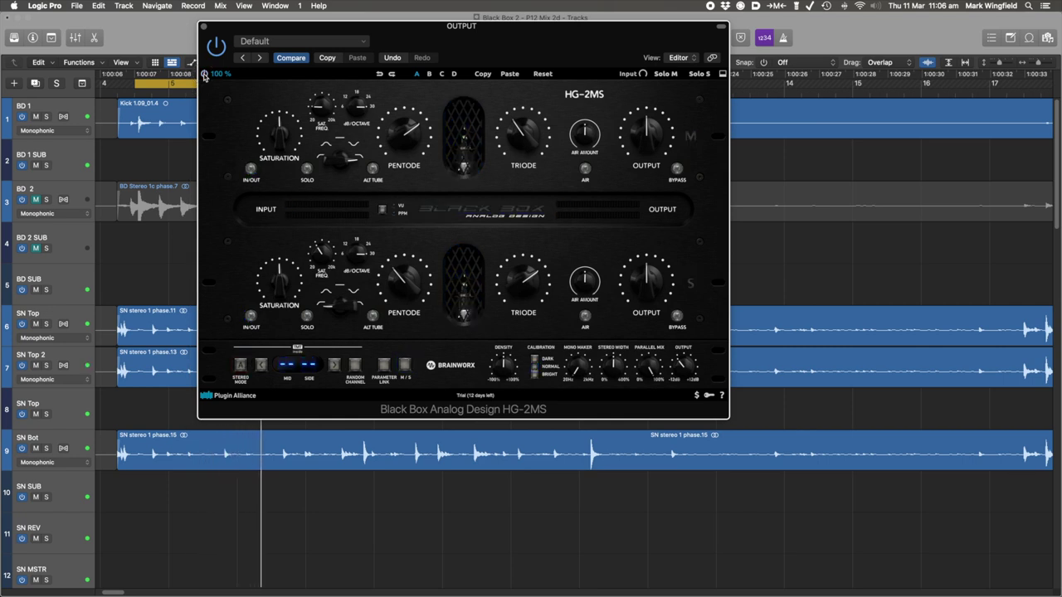
pyautogui.click(204, 75)
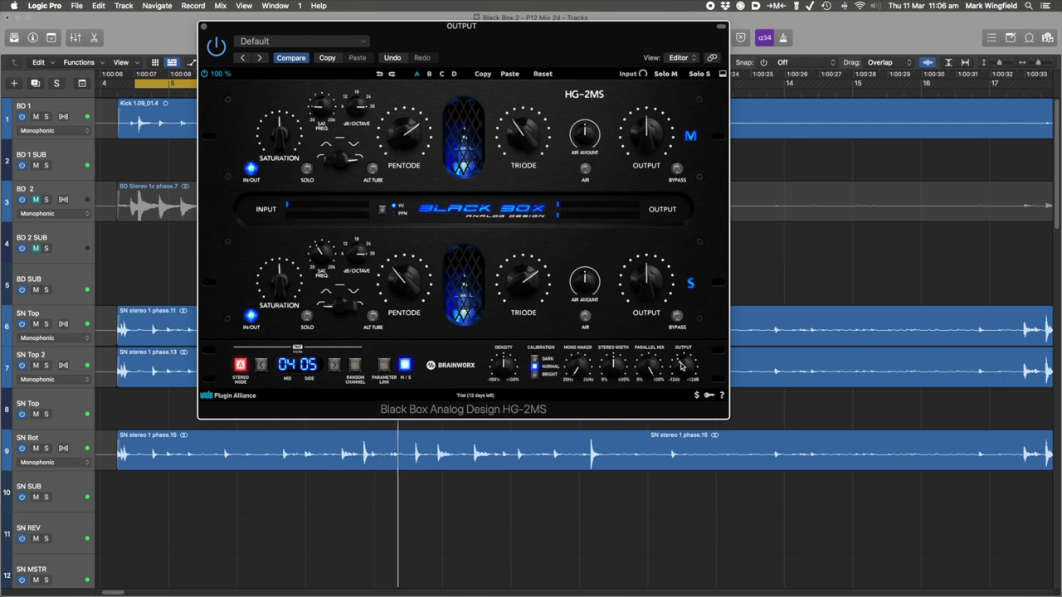
pyautogui.click(204, 75)
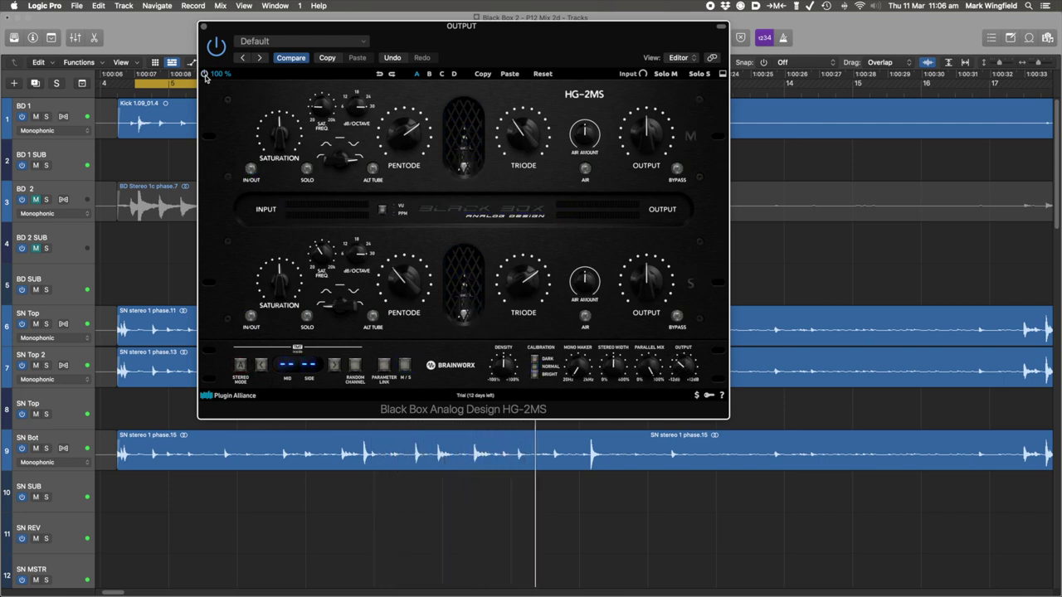
pyautogui.click(205, 75)
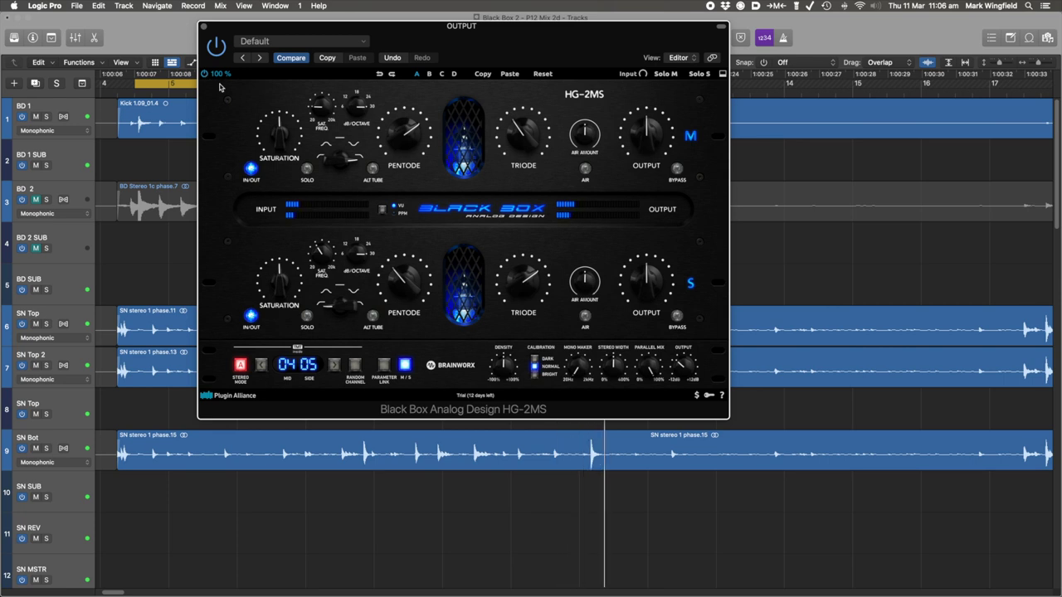
# - Lower the mid channel's Saturation and compare its Alt Tube on and off, leaving it on
pyautogui.moveTo(282, 142)
pyautogui.moveTo(282, 141); pyautogui.dragTo(278, 150)
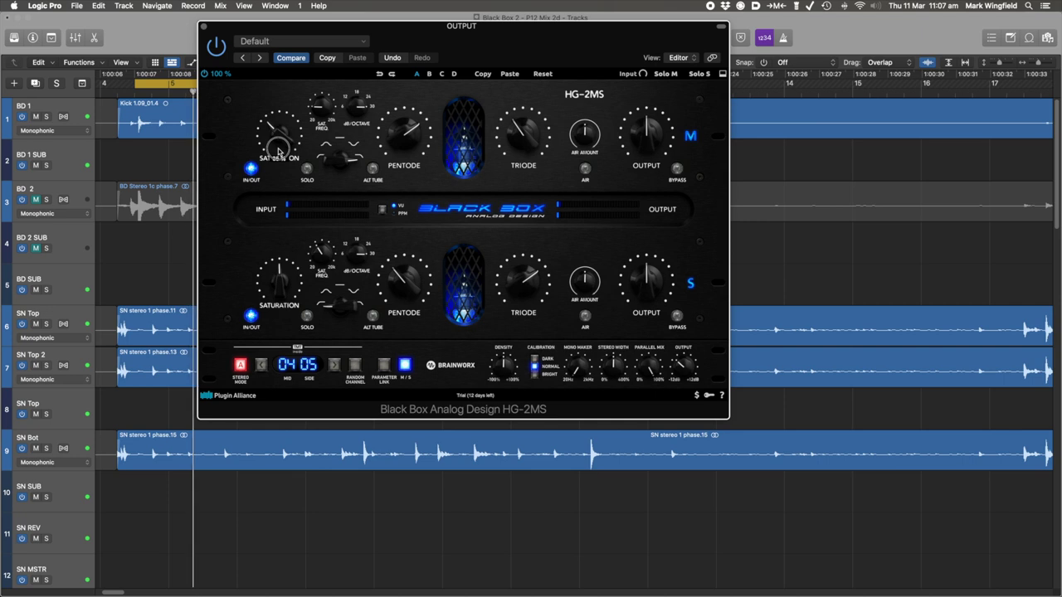
pyautogui.click(372, 169)
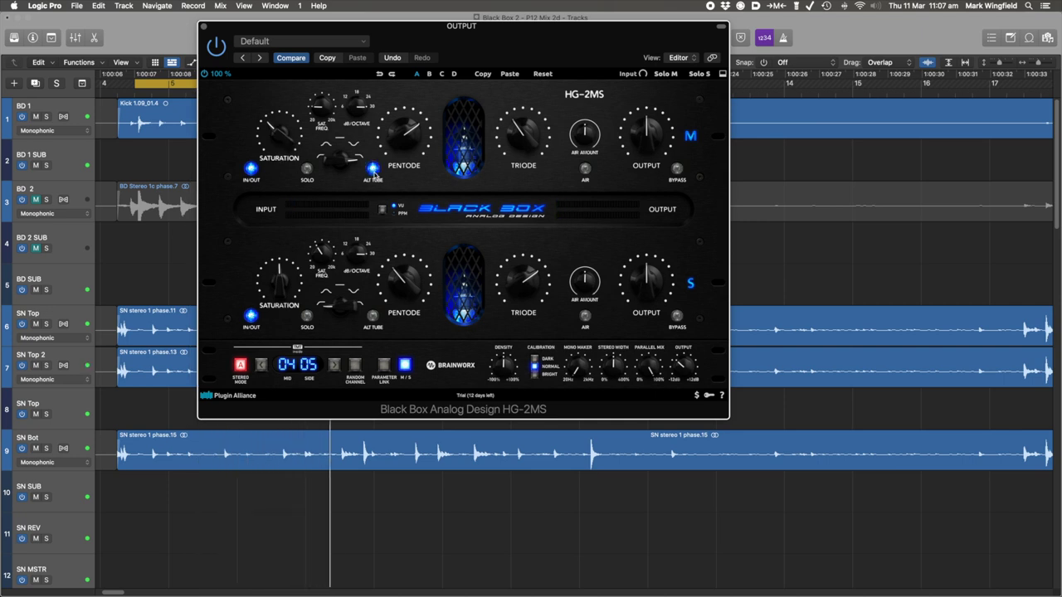
pyautogui.click(373, 169)
pyautogui.click(372, 169)
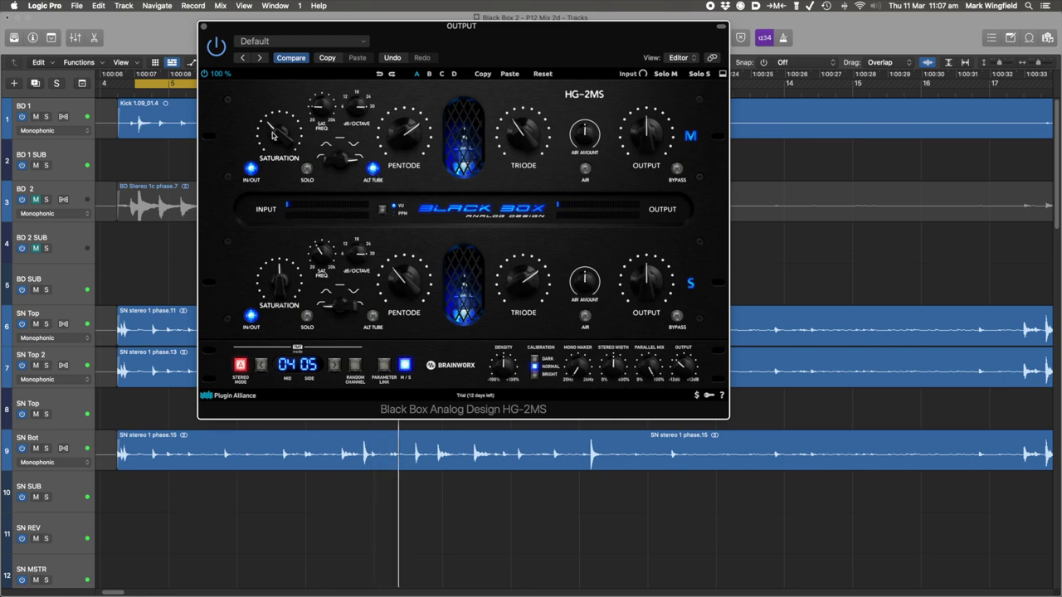
# - Raise the side channel's Saturation to 75% and compare its Alt Tube on and off, leaving it on
pyautogui.moveTo(281, 284)
pyautogui.moveTo(280, 285); pyautogui.dragTo(284, 277)
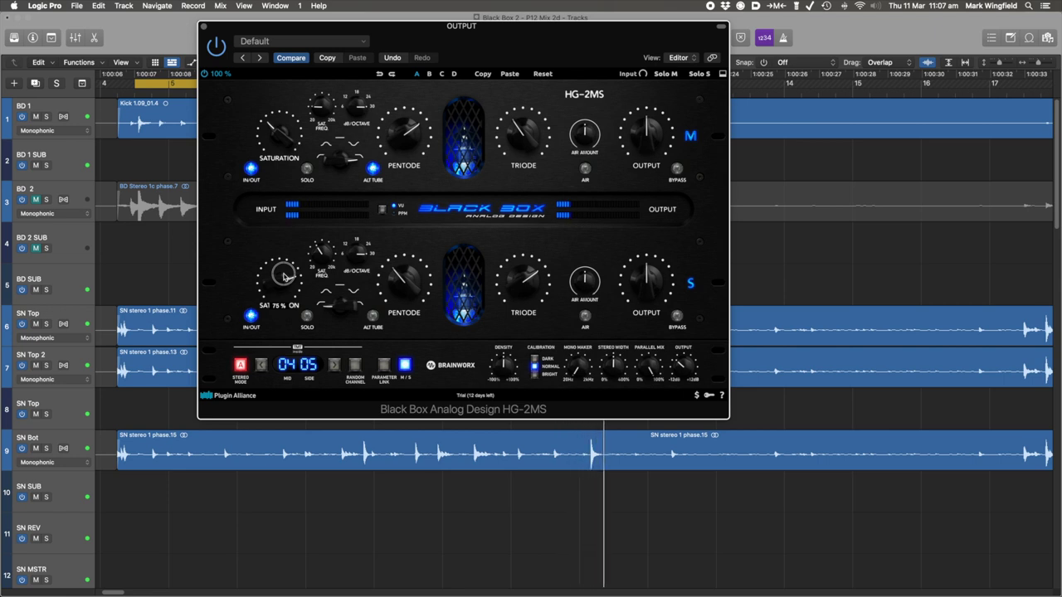
pyautogui.click(373, 317)
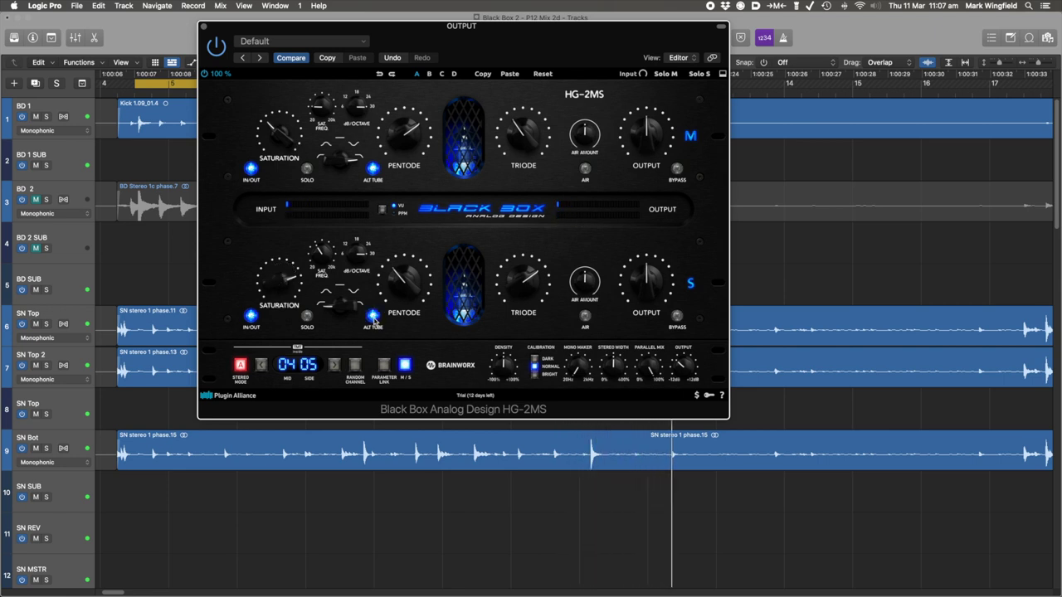
pyautogui.click(374, 317)
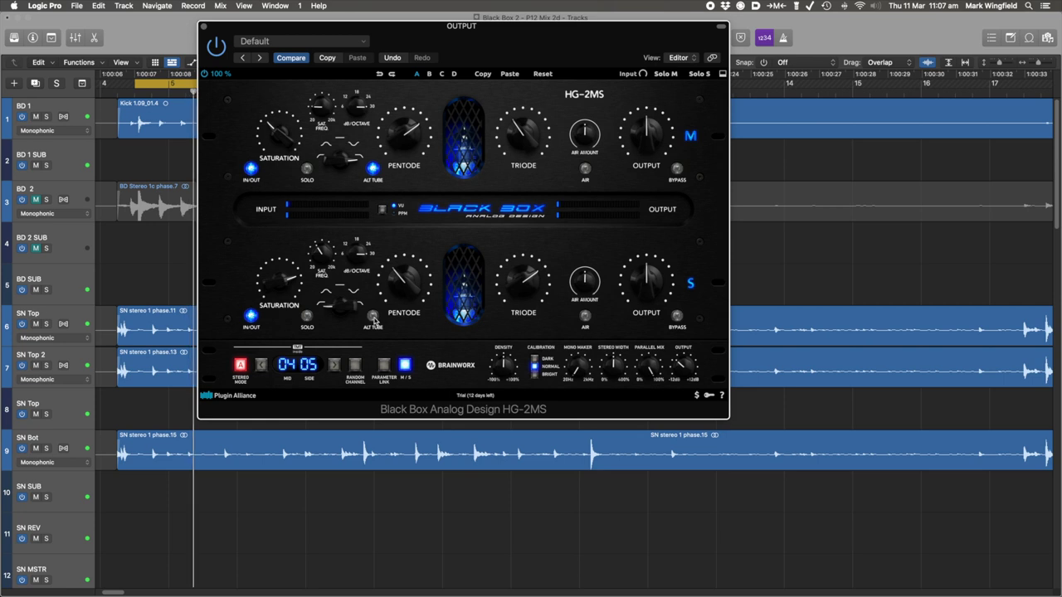
pyautogui.click(373, 318)
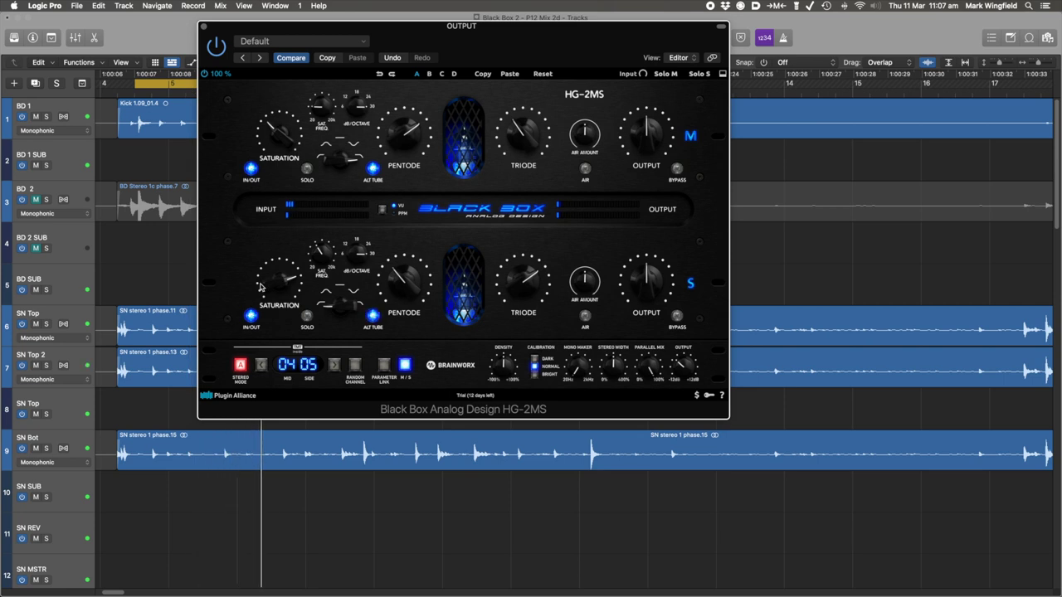
# - Compare the mix with the plugin repeatedly bypassed and active while it plays, leaving the plugin active
pyautogui.scroll(3, 277, 286)
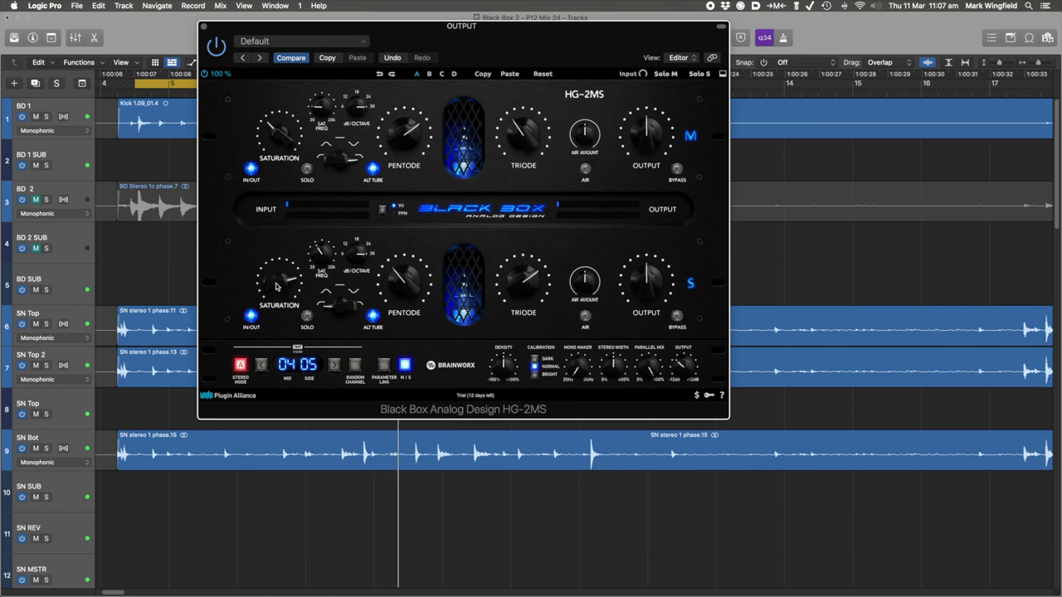
pyautogui.click(203, 75)
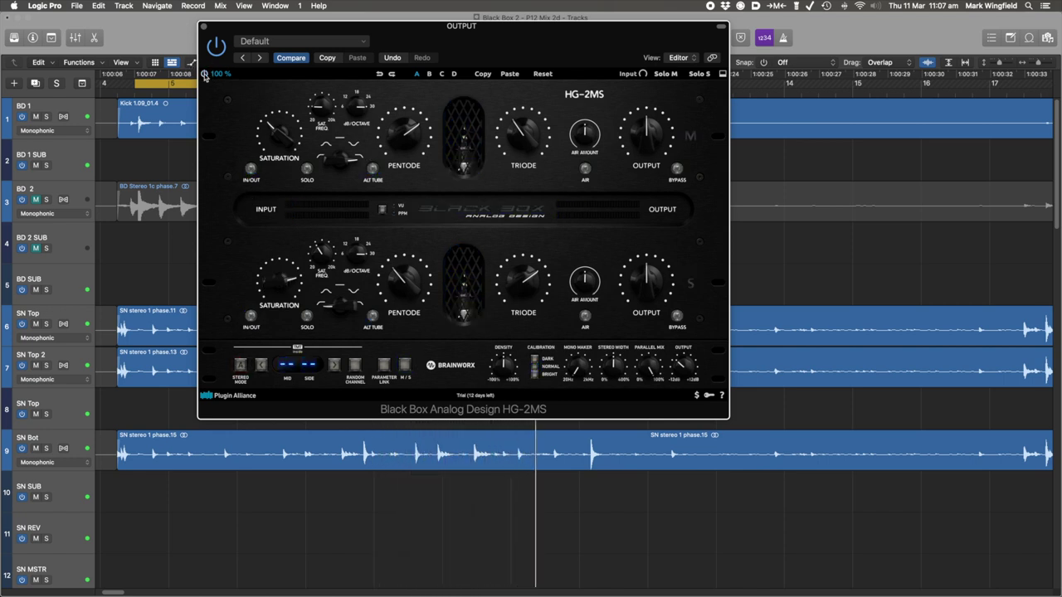
pyautogui.click(203, 74)
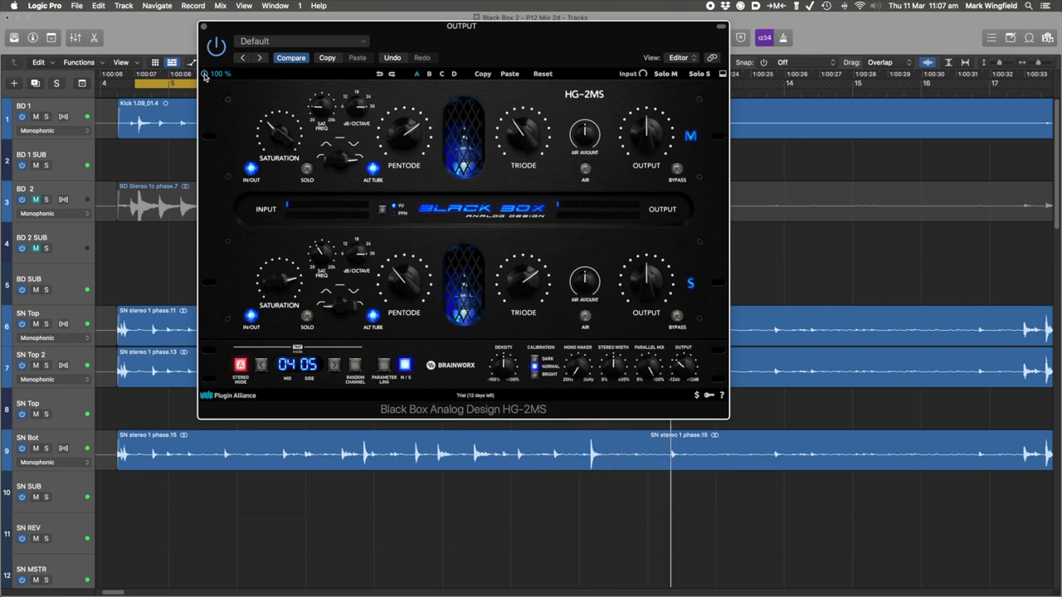
pyautogui.click(204, 76)
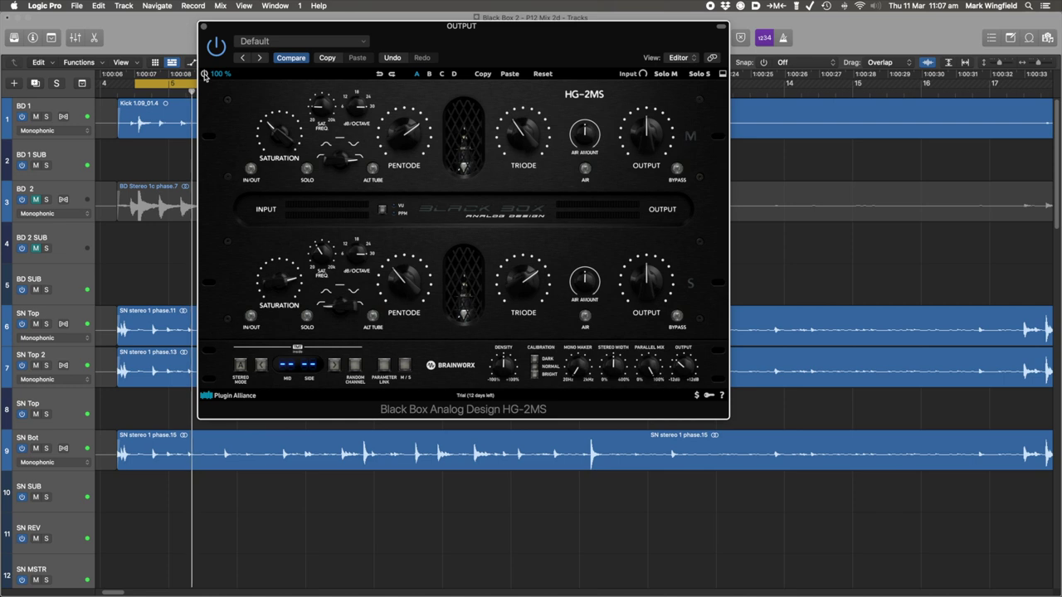
pyautogui.click(204, 76)
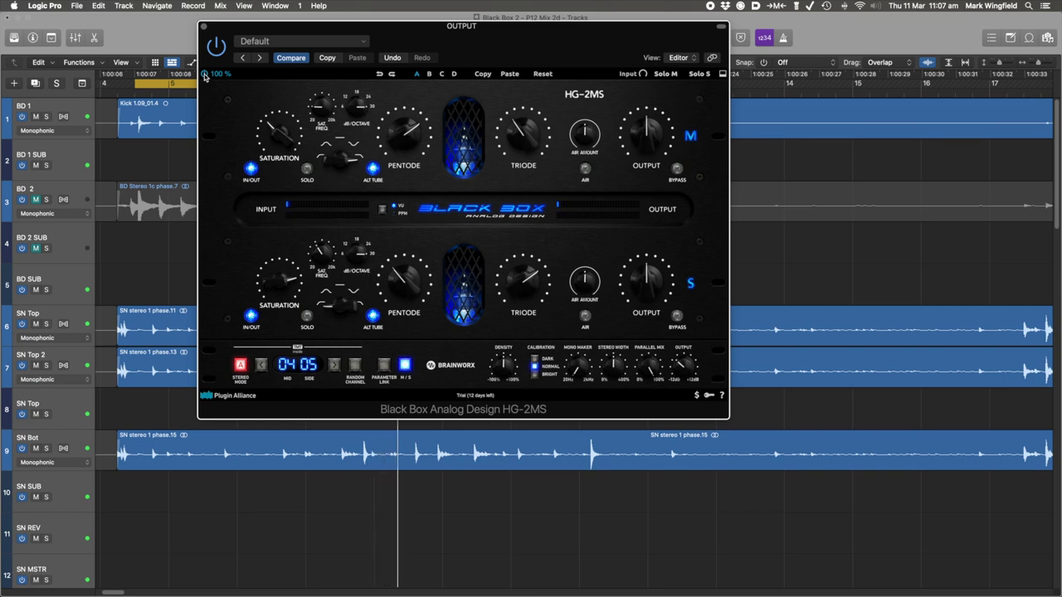
pyautogui.click(204, 75)
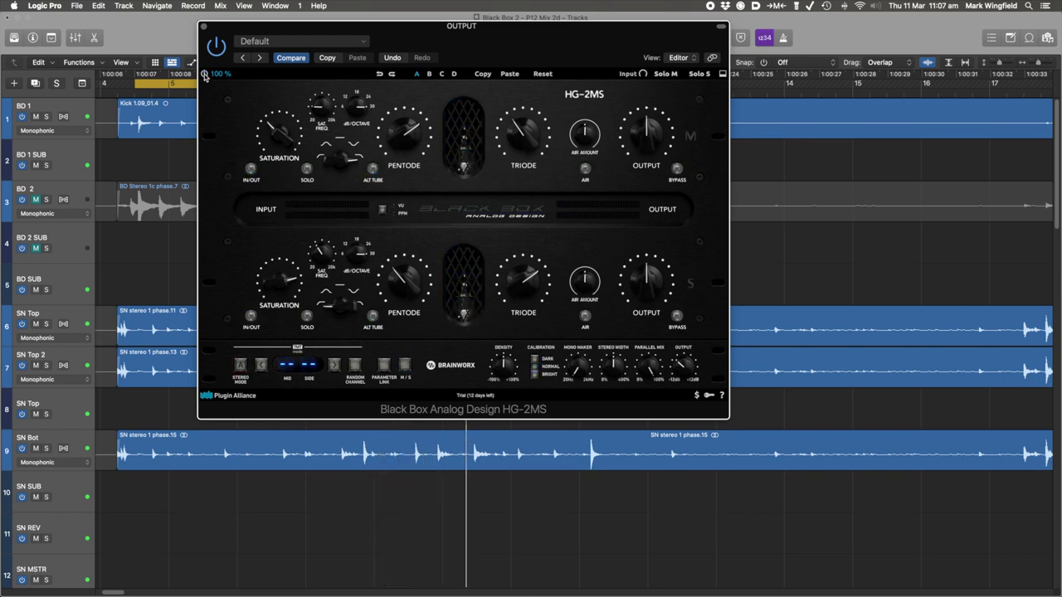
pyautogui.click(204, 75)
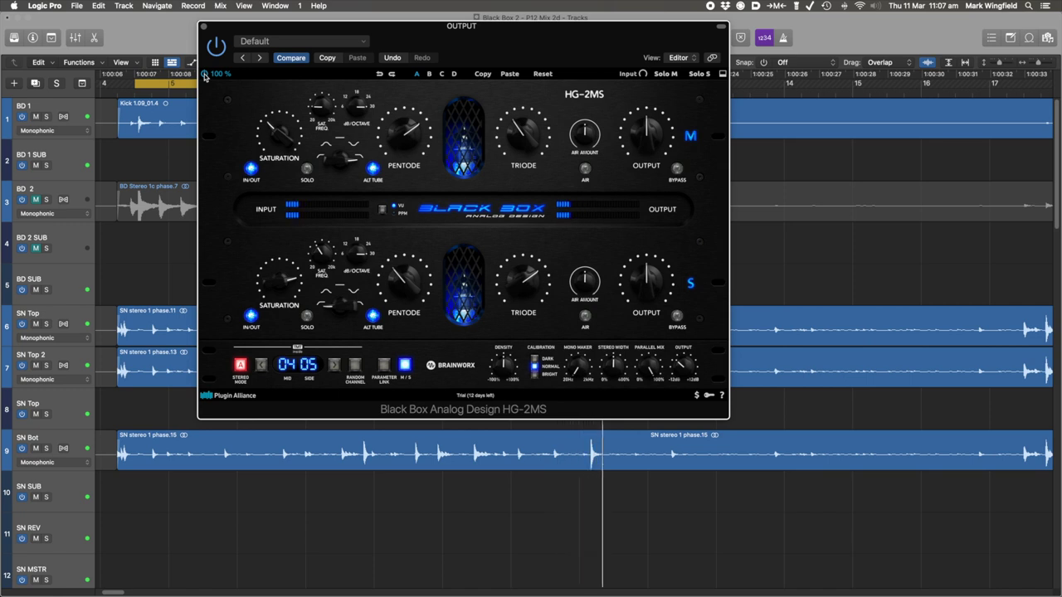
pyautogui.click(204, 76)
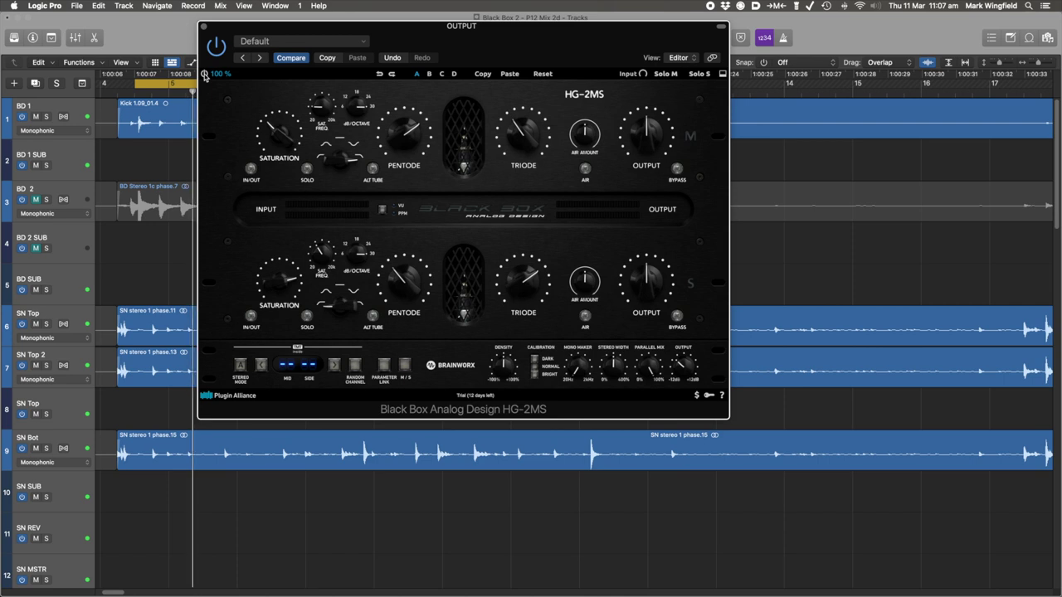
pyautogui.click(204, 76)
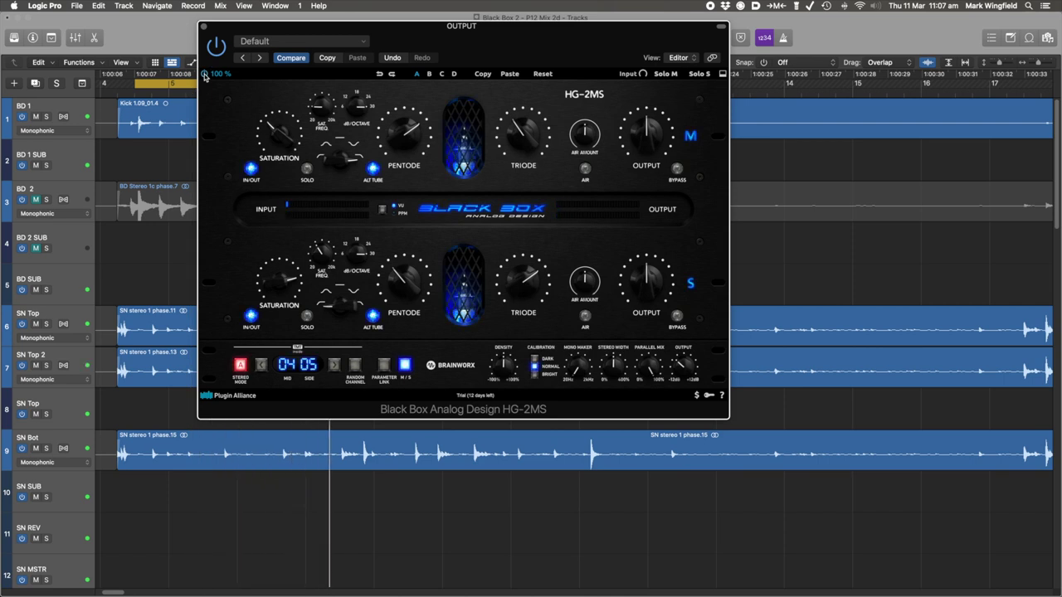
pyautogui.click(204, 75)
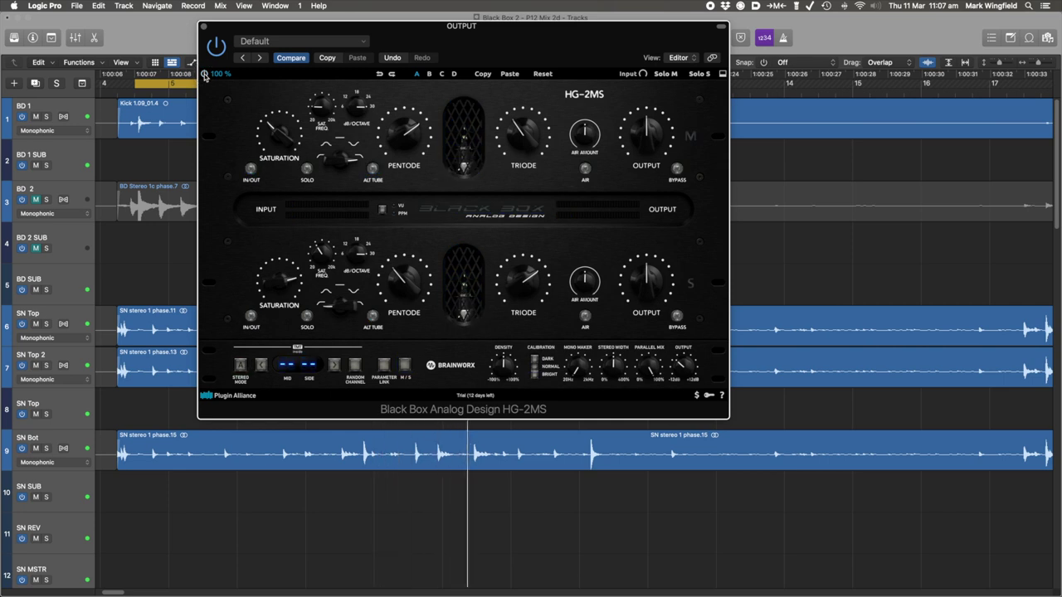
pyautogui.click(204, 75)
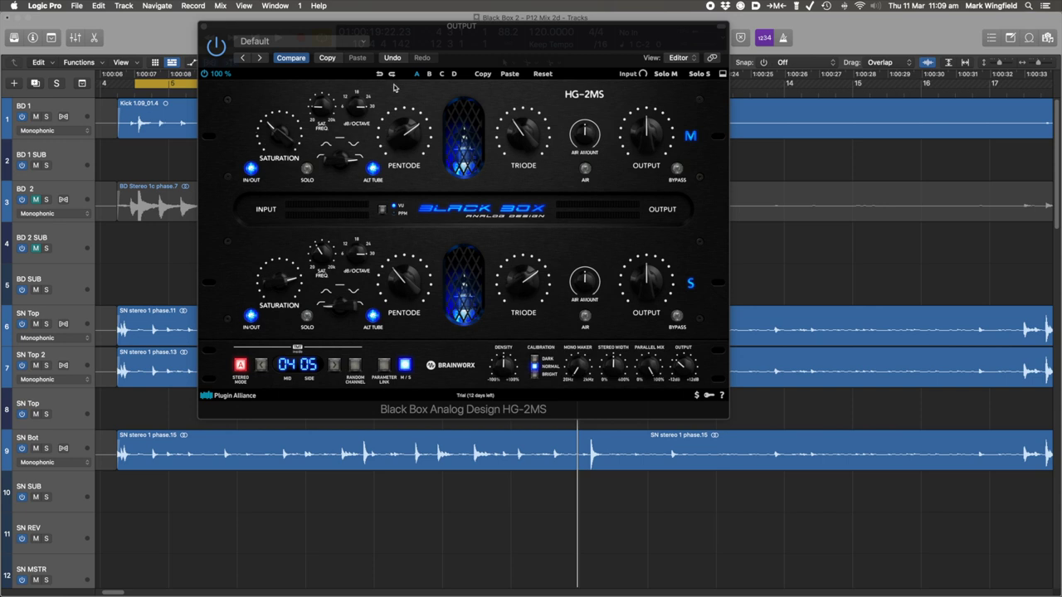
# - Restart playback, raise the mid channel's saturation frequency, and lower its Saturation to about 27%
pyautogui.moveTo(401, 34); pyautogui.dragTo(397, 30)
pyautogui.press('space')
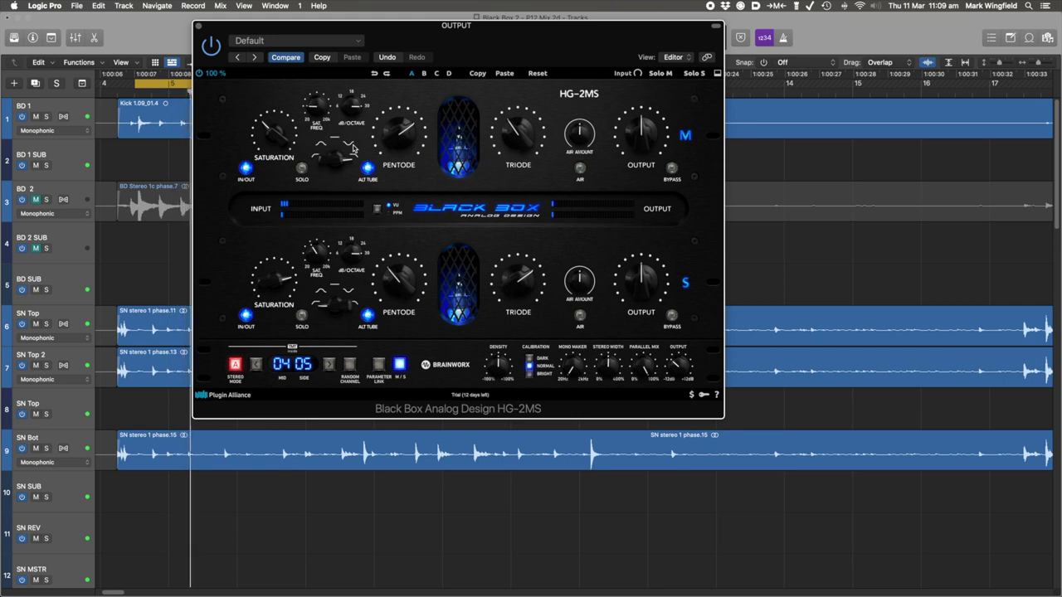
pyautogui.moveTo(446, 57); pyautogui.dragTo(446, 57)
pyautogui.moveTo(315, 108)
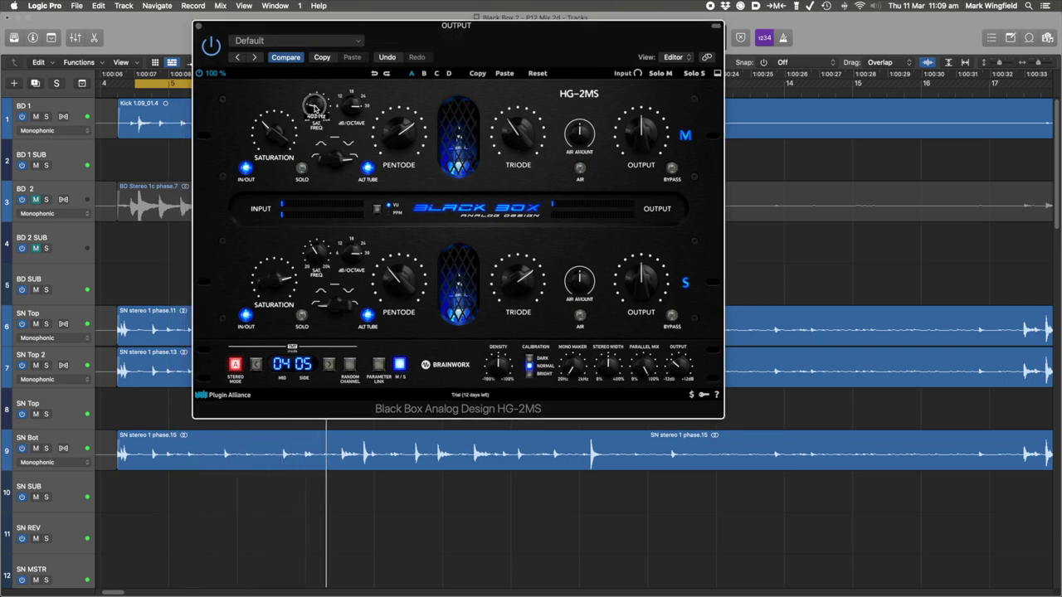
pyautogui.scroll(3, 315, 108)
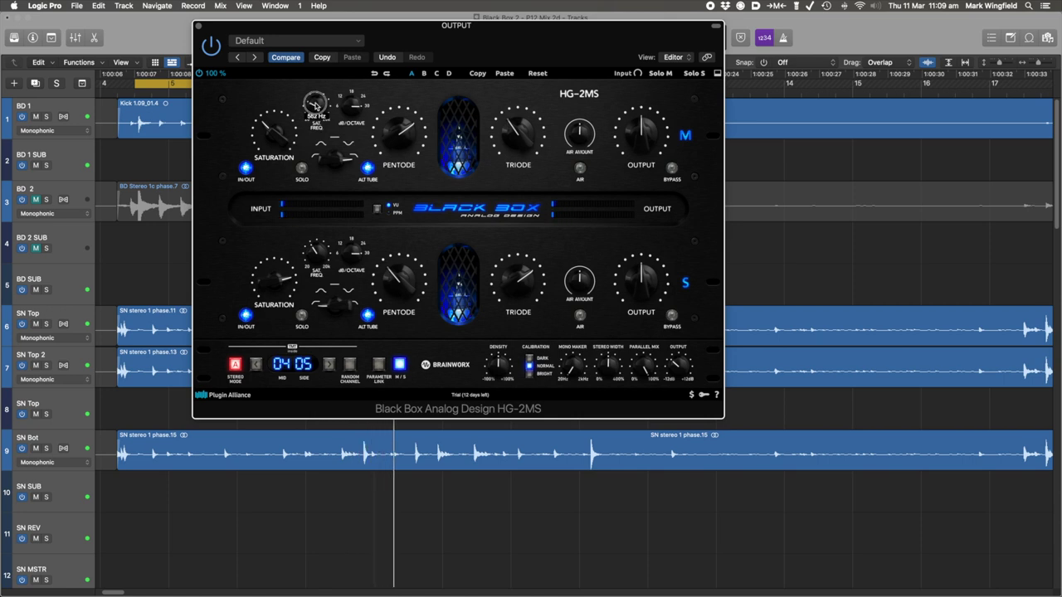
pyautogui.moveTo(275, 137)
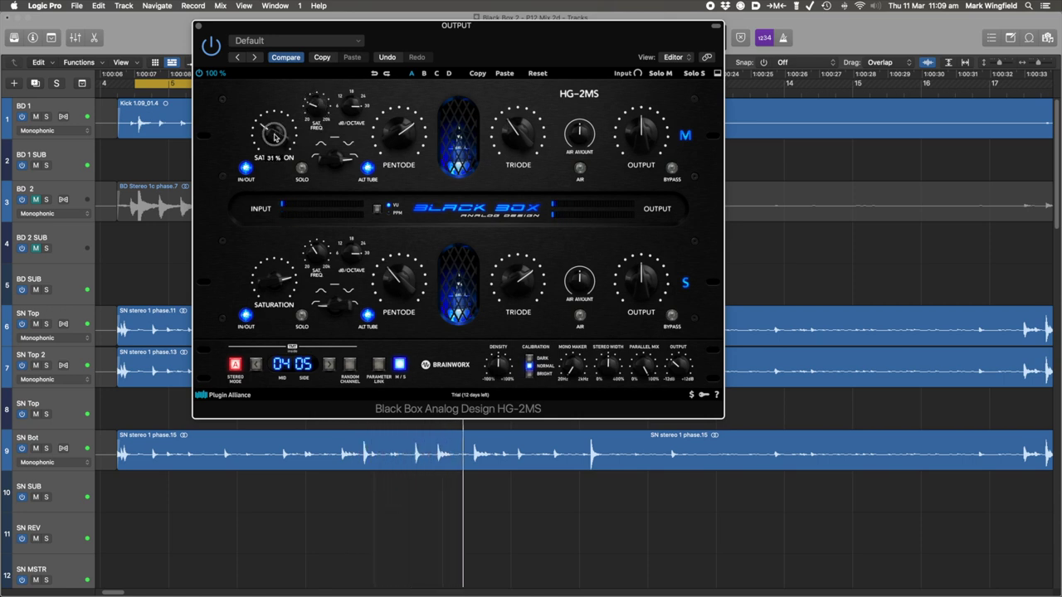
pyautogui.scroll(-2, 274, 138)
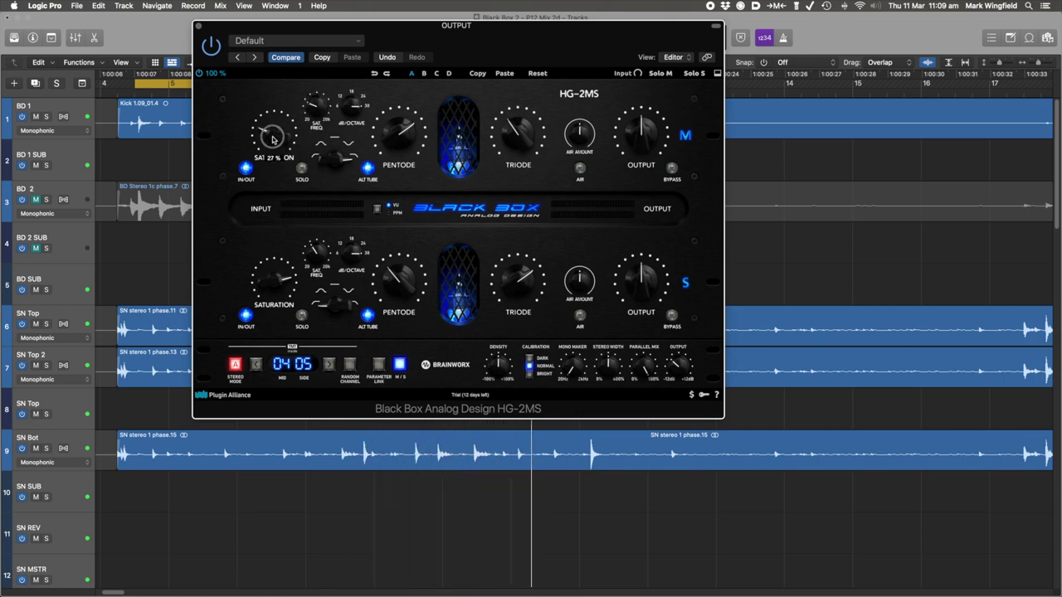
pyautogui.scroll(1, 274, 138)
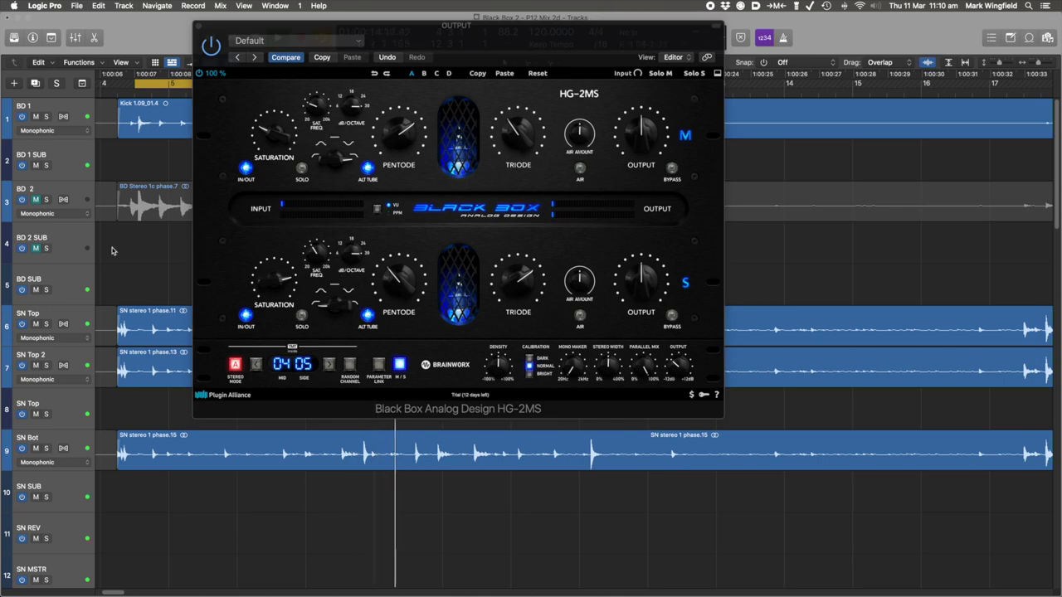
# - Set the side channel's saturation frequency to about 877 Hz and lower its Saturation
pyautogui.click(313, 252)
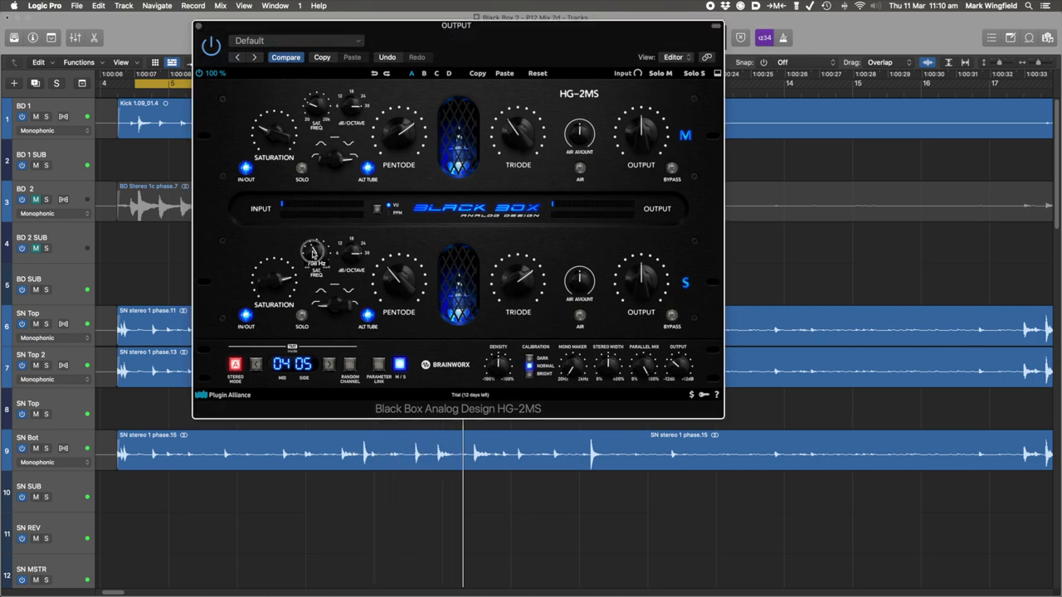
pyautogui.moveTo(313, 252); pyautogui.dragTo(314, 251)
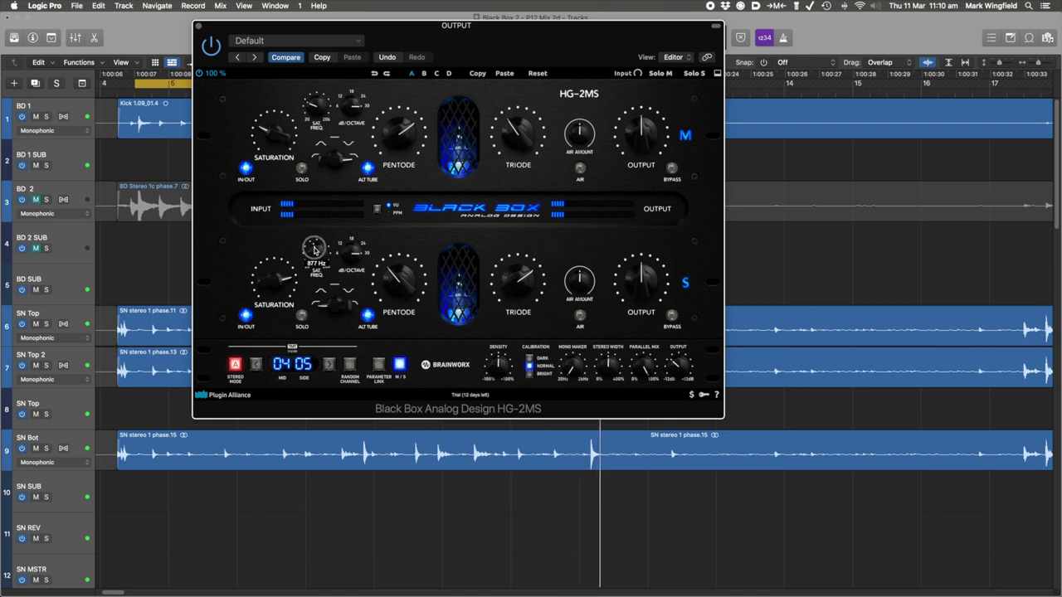
pyautogui.moveTo(271, 278)
pyautogui.moveTo(272, 278); pyautogui.dragTo(268, 289)
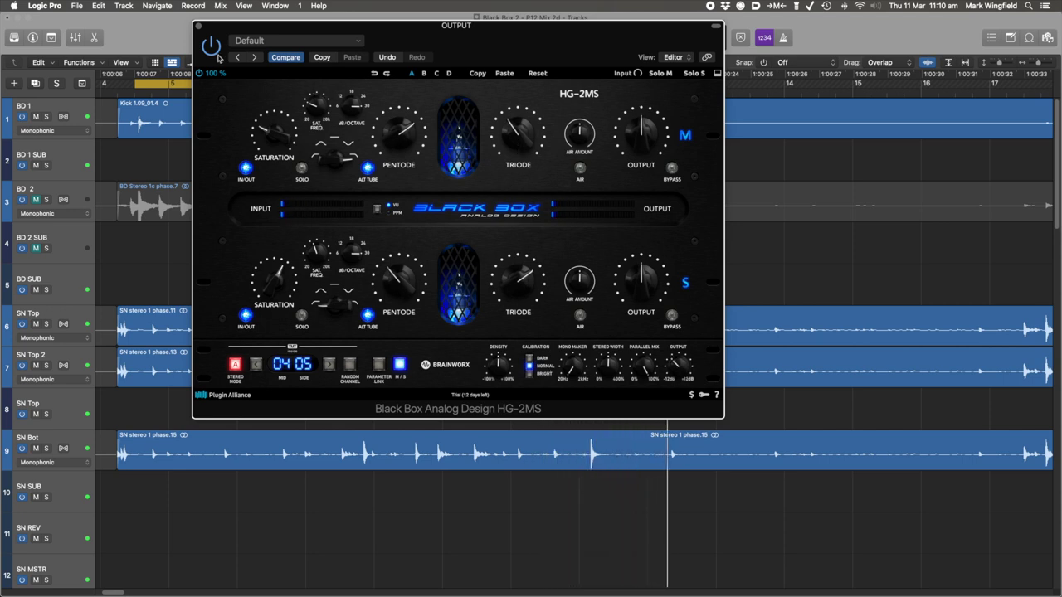
# - Compare the adjusted mid/side settings against the bypassed sound several times, leave the plugin active, and stop playback
pyautogui.click(199, 73)
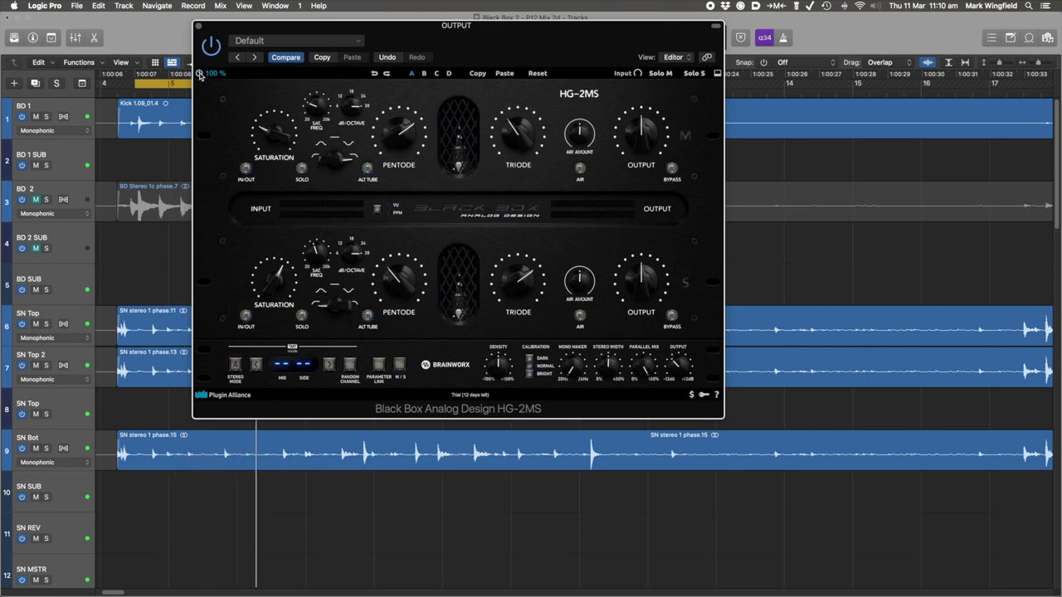
pyautogui.click(200, 73)
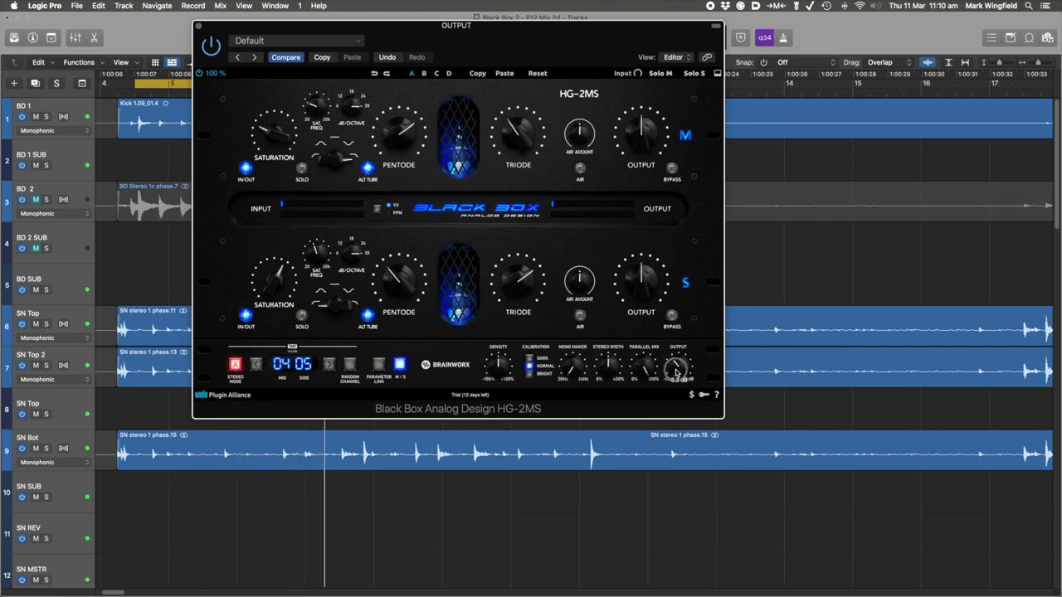
pyautogui.click(199, 73)
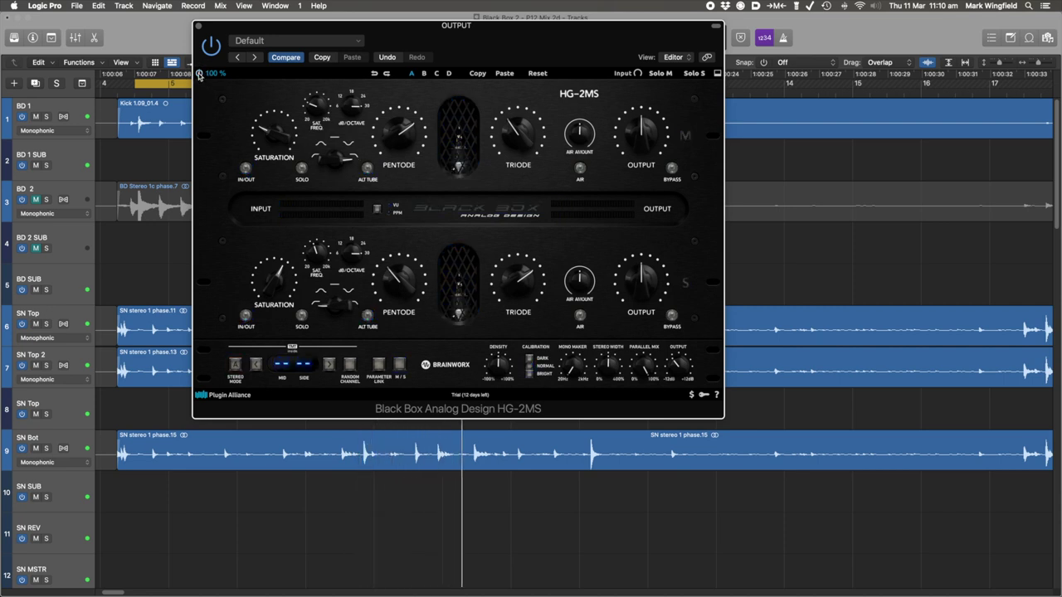
pyautogui.click(199, 73)
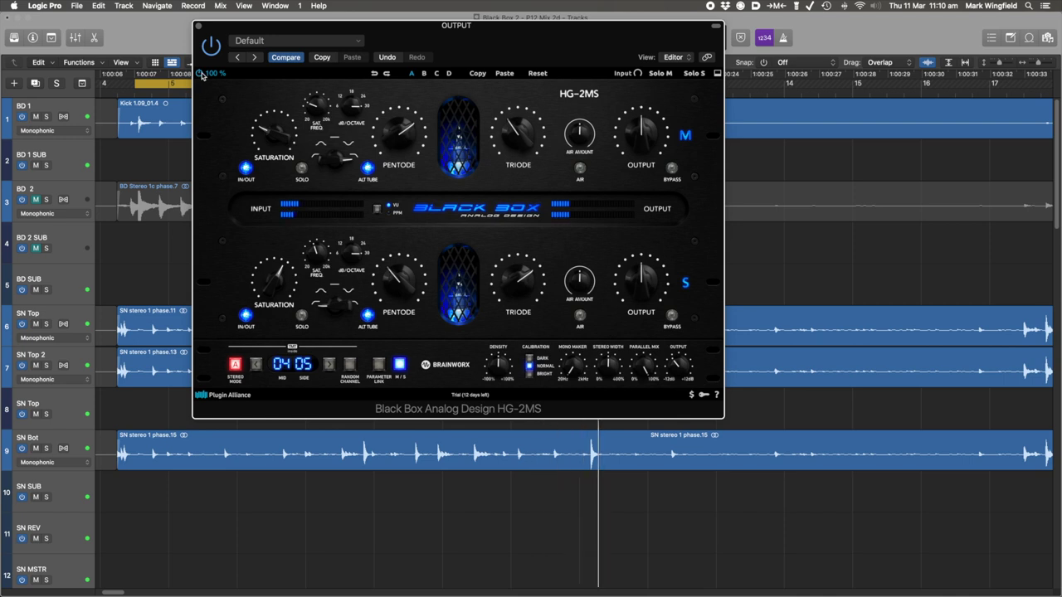
pyautogui.click(200, 73)
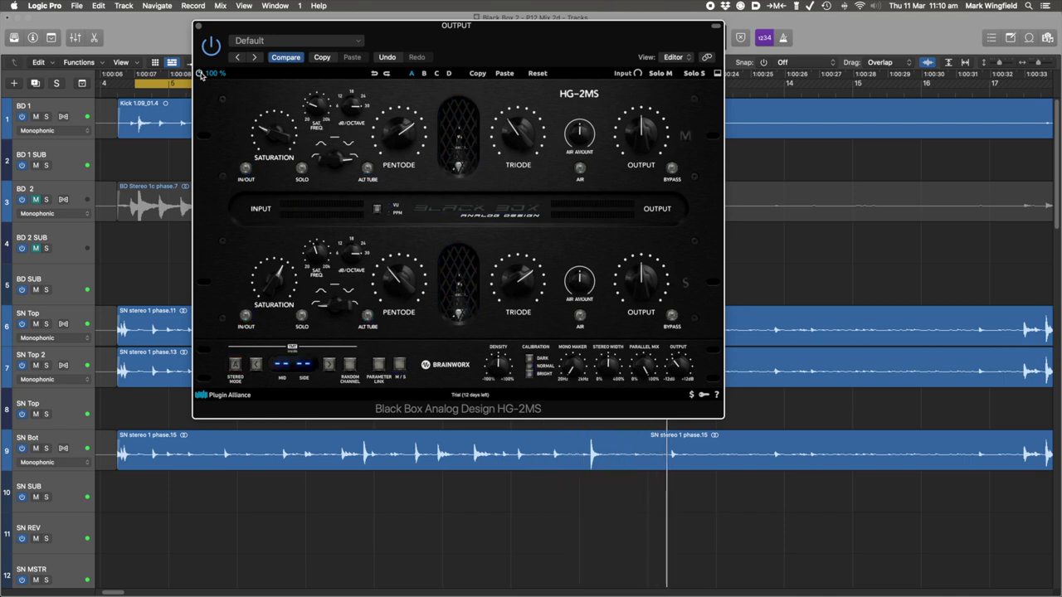
pyautogui.click(199, 73)
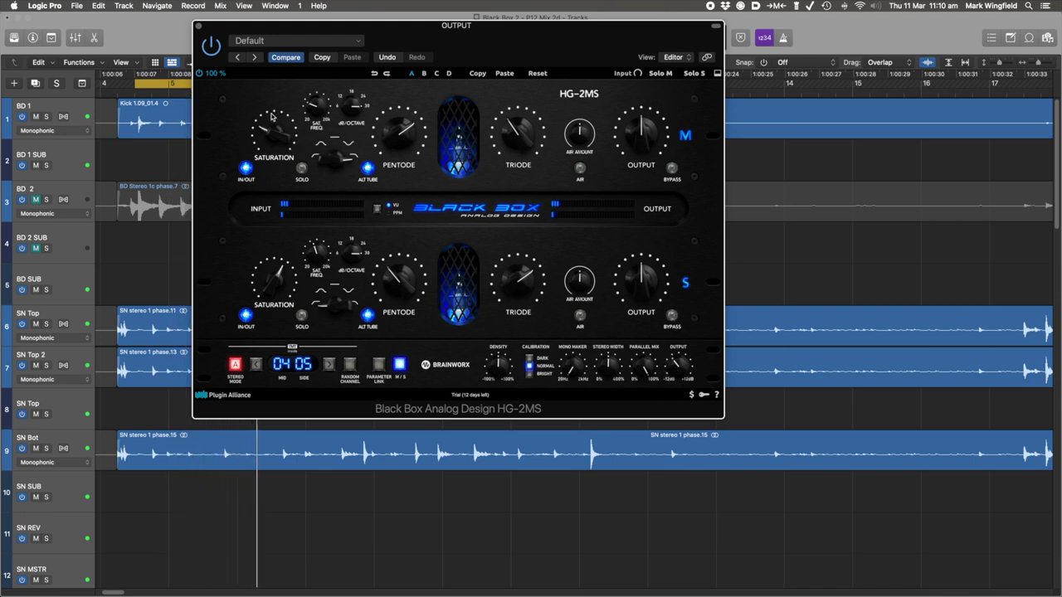
pyautogui.click(199, 73)
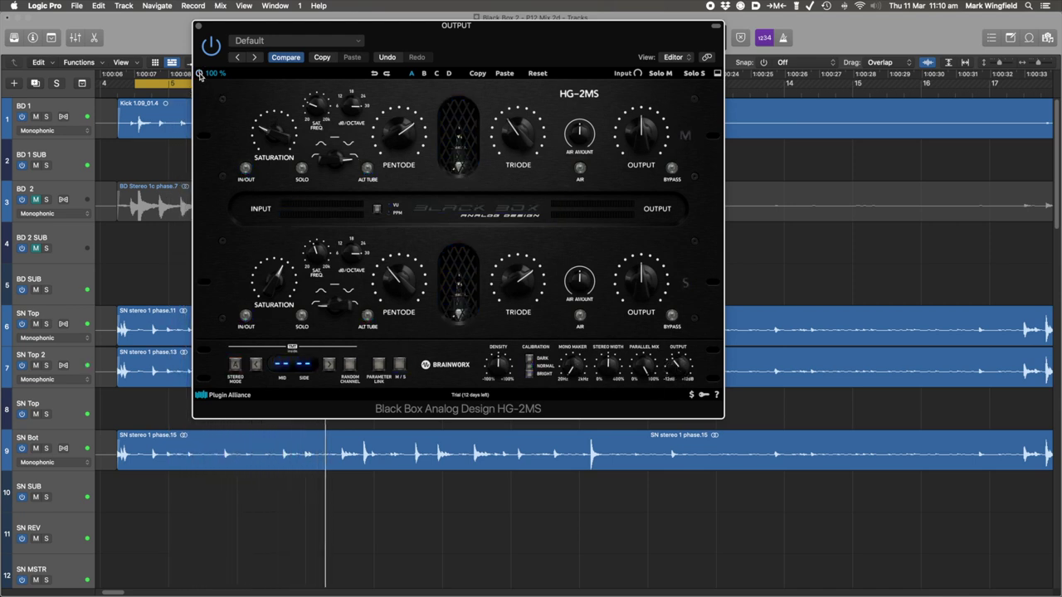
pyautogui.click(200, 73)
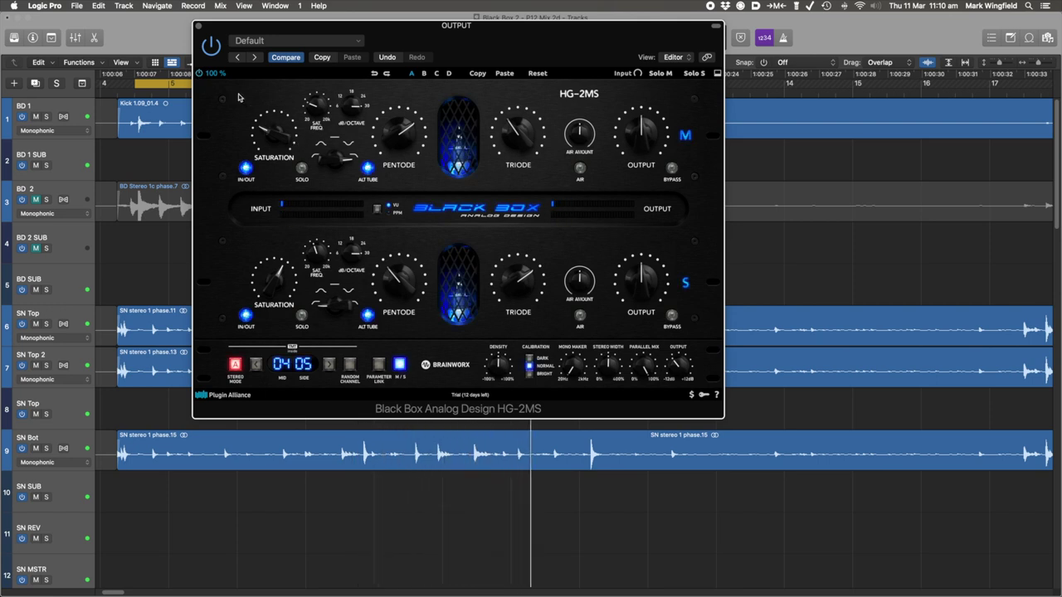
pyautogui.click(199, 74)
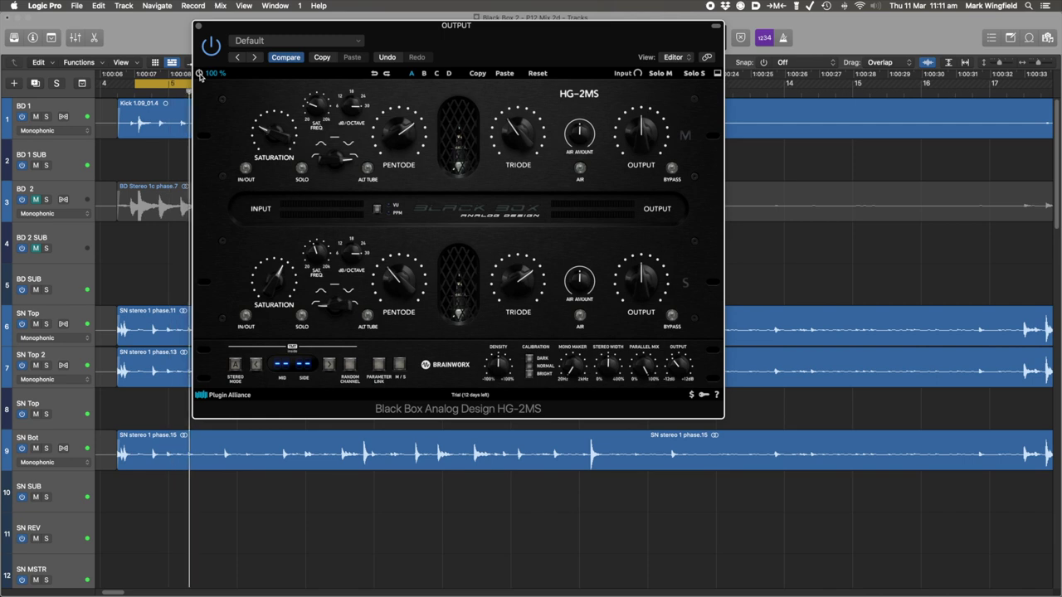
pyautogui.click(199, 74)
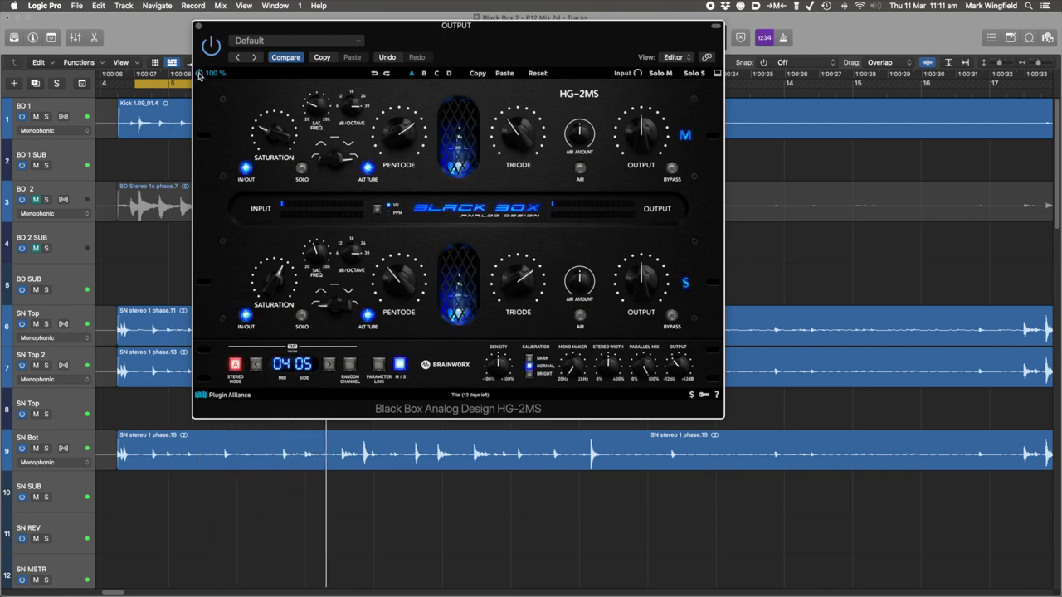
pyautogui.click(199, 74)
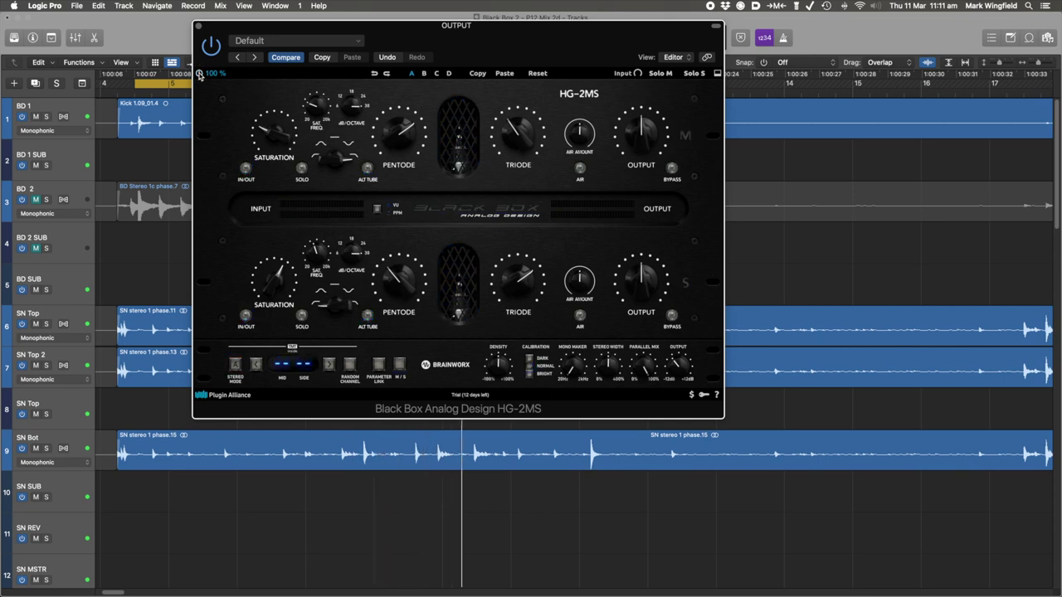
pyautogui.click(199, 74)
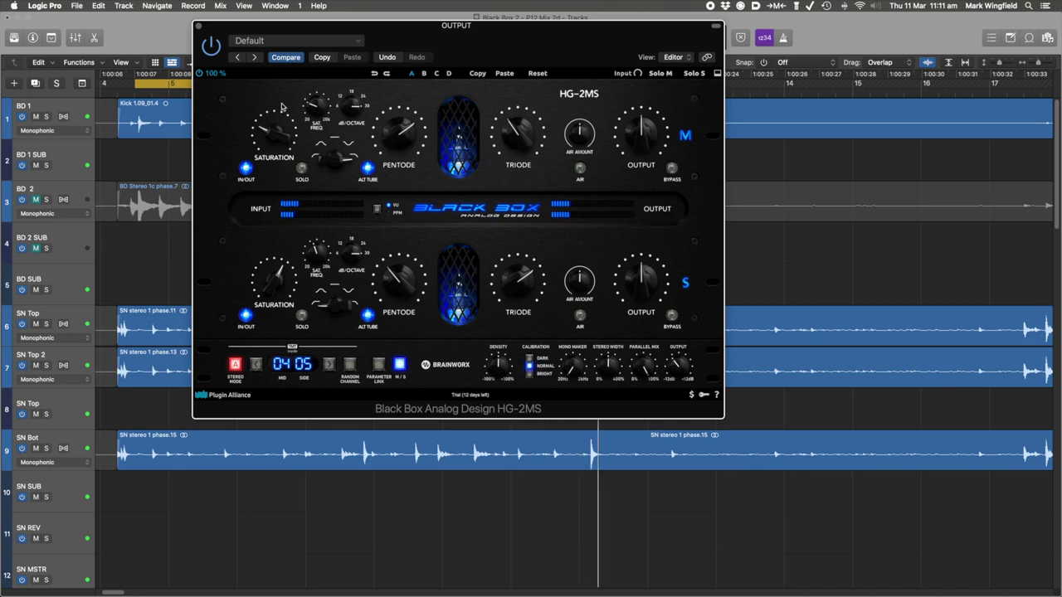
pyautogui.press('space')
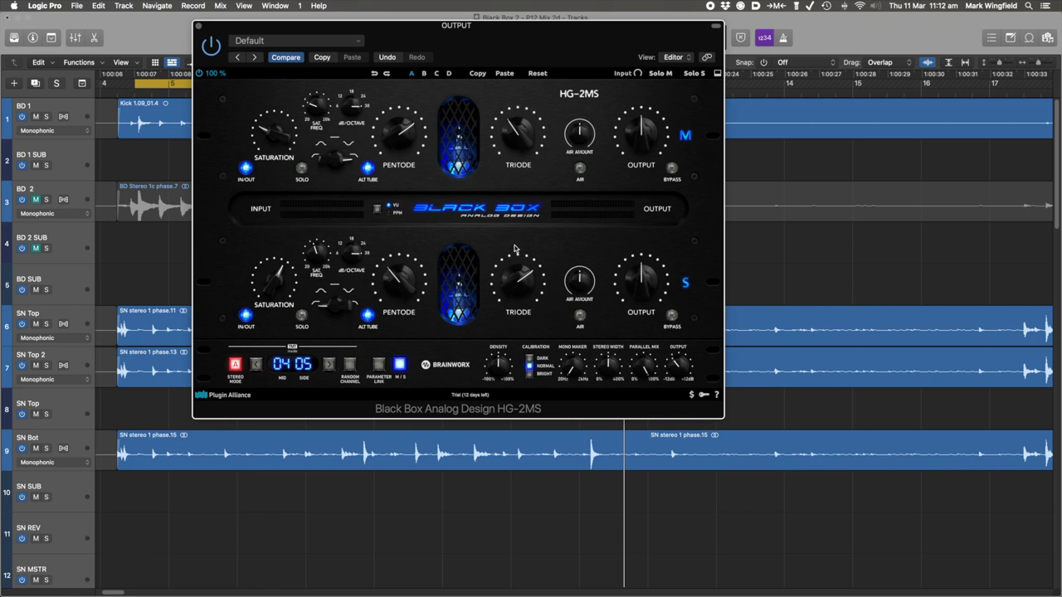
# - Turn the mid channel's Pentode down while playback is stopped
pyautogui.press('super+w')
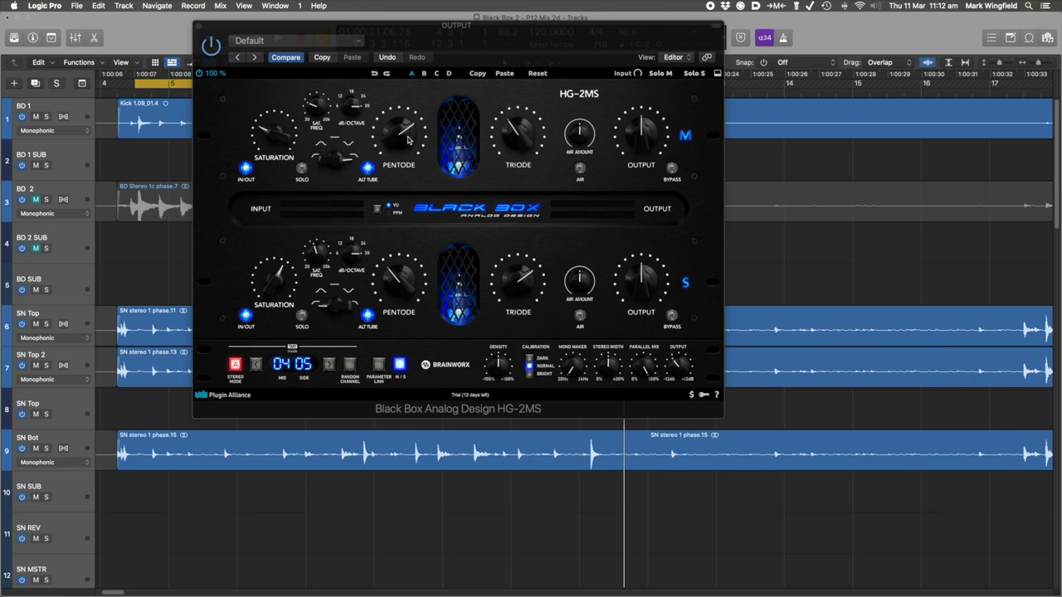
pyautogui.moveTo(397, 128); pyautogui.dragTo(372, 171)
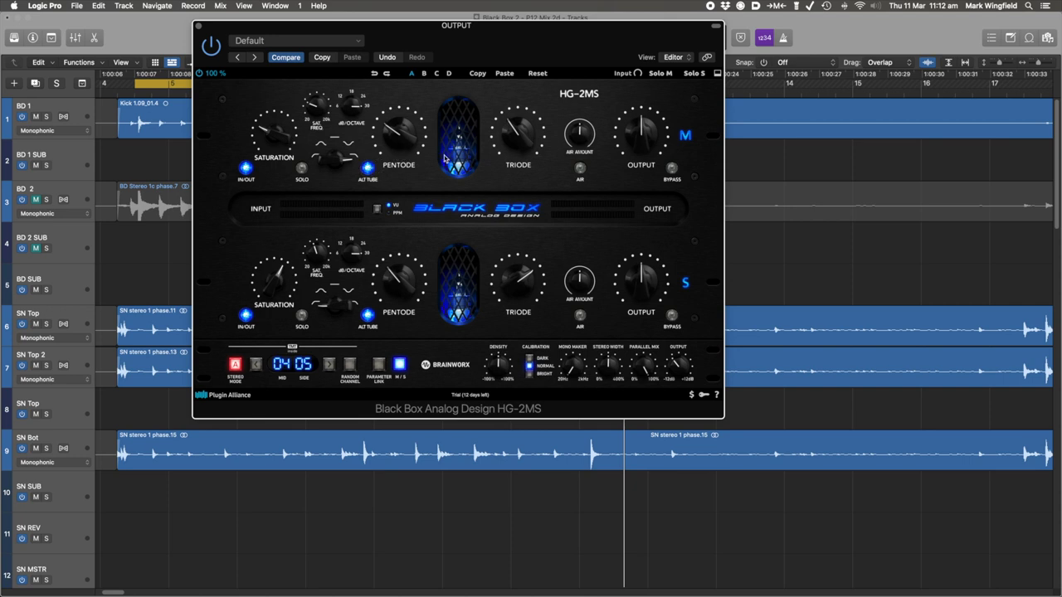
# - Raise the mid channel's Triode and reposition the plugin window over the arrangement
pyautogui.moveTo(530, 151); pyautogui.dragTo(514, 66)
pyautogui.press('v')
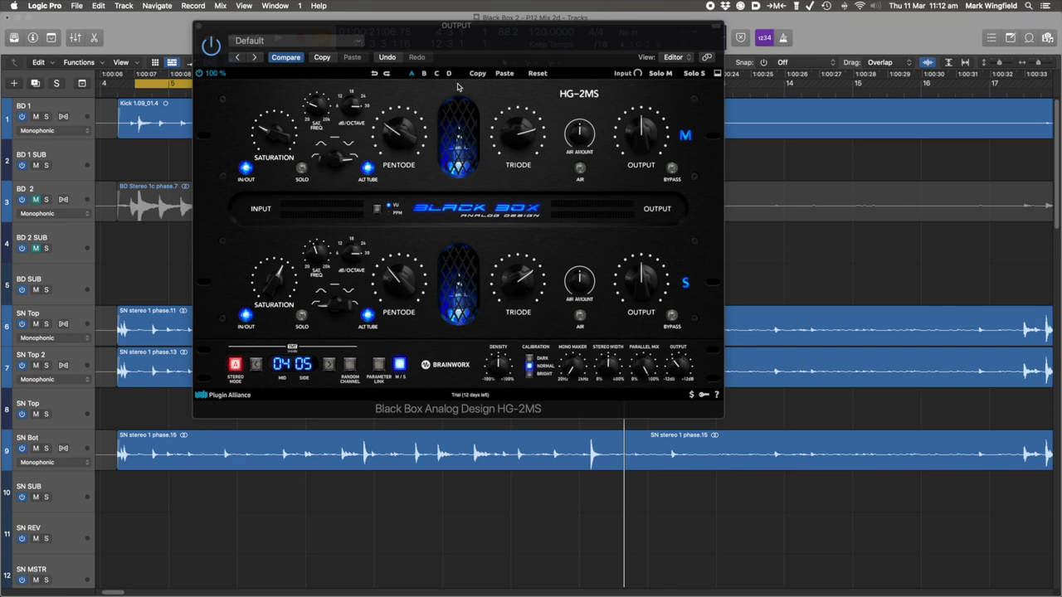
pyautogui.moveTo(525, 36); pyautogui.dragTo(492, 38)
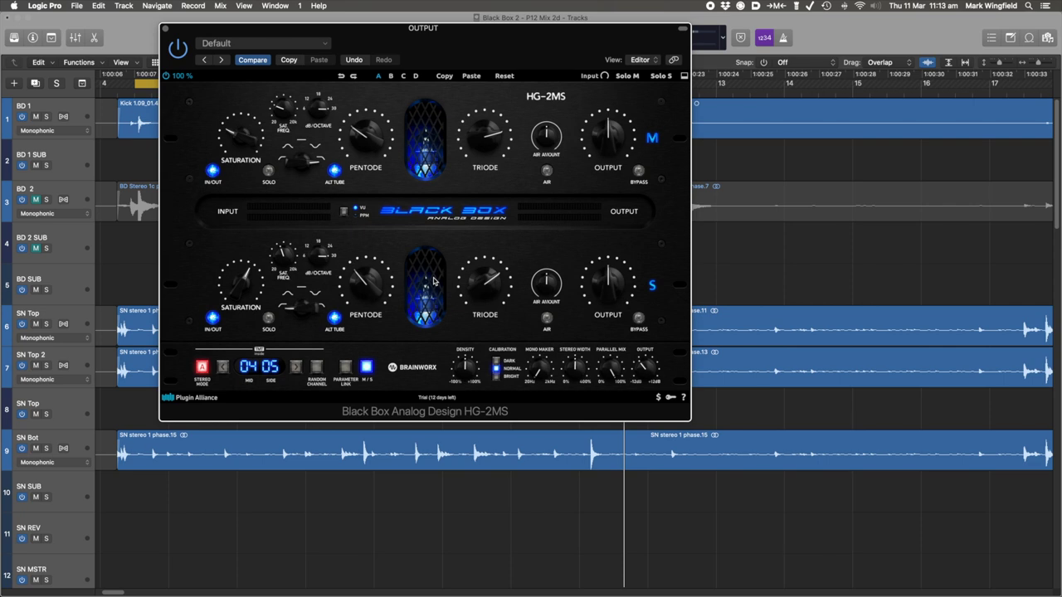
pyautogui.moveTo(491, 38); pyautogui.dragTo(496, 53)
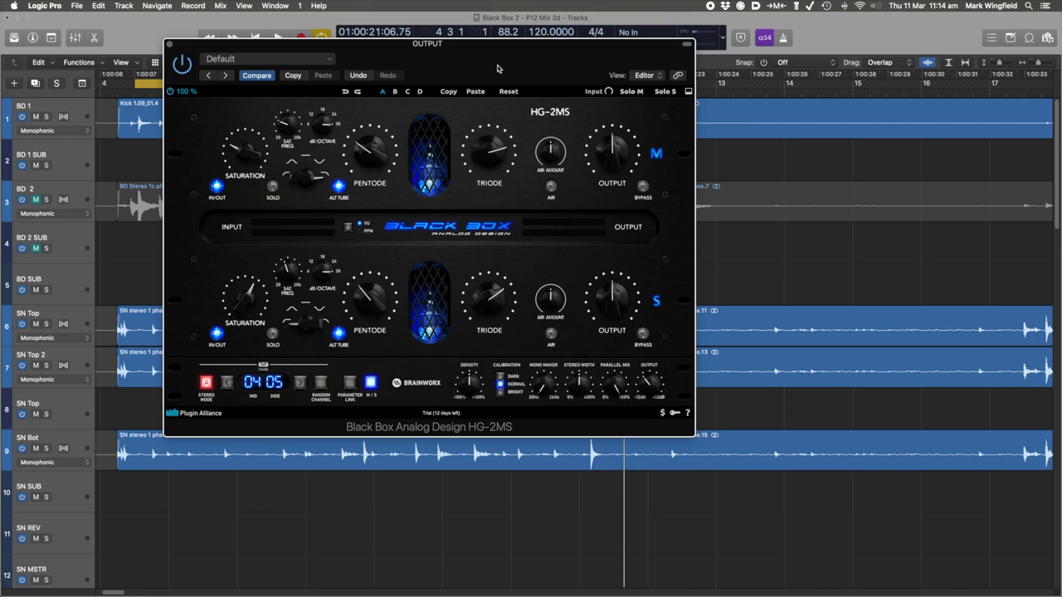
pyautogui.moveTo(516, 52); pyautogui.dragTo(513, 53)
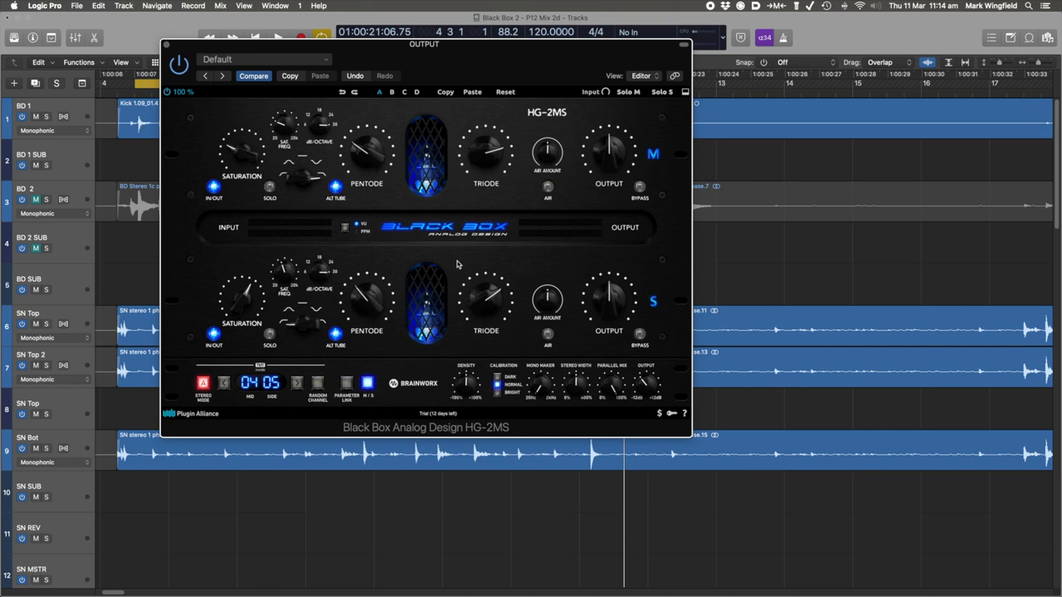
# - Raise the side channel's Pentode and lower its Triode while playback is stopped
pyautogui.click(375, 313)
pyautogui.moveTo(375, 312); pyautogui.dragTo(371, 237)
pyautogui.moveTo(499, 304); pyautogui.dragTo(488, 347)
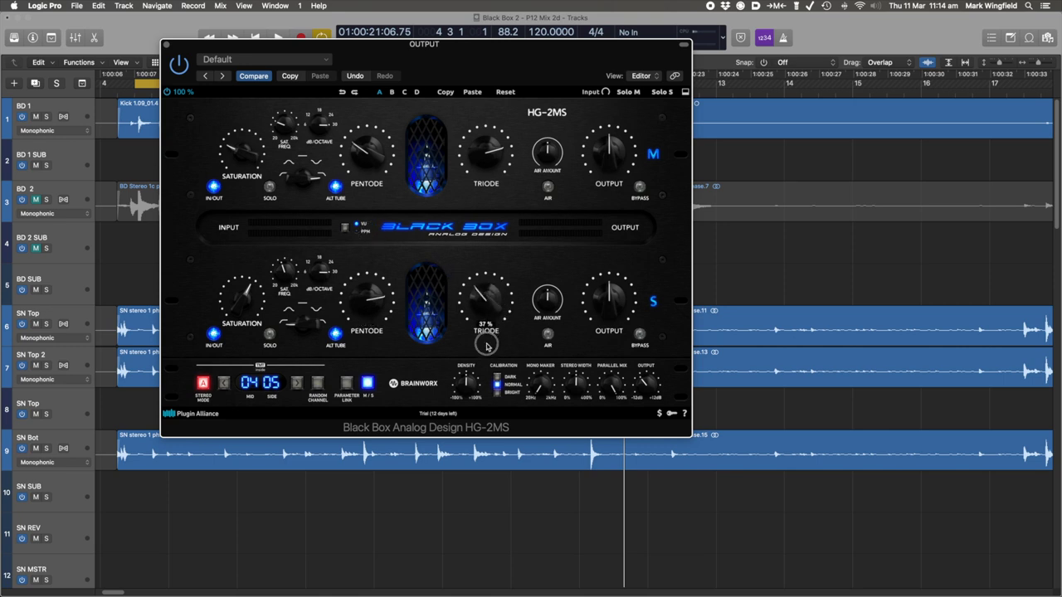
pyautogui.moveTo(488, 346); pyautogui.dragTo(484, 355)
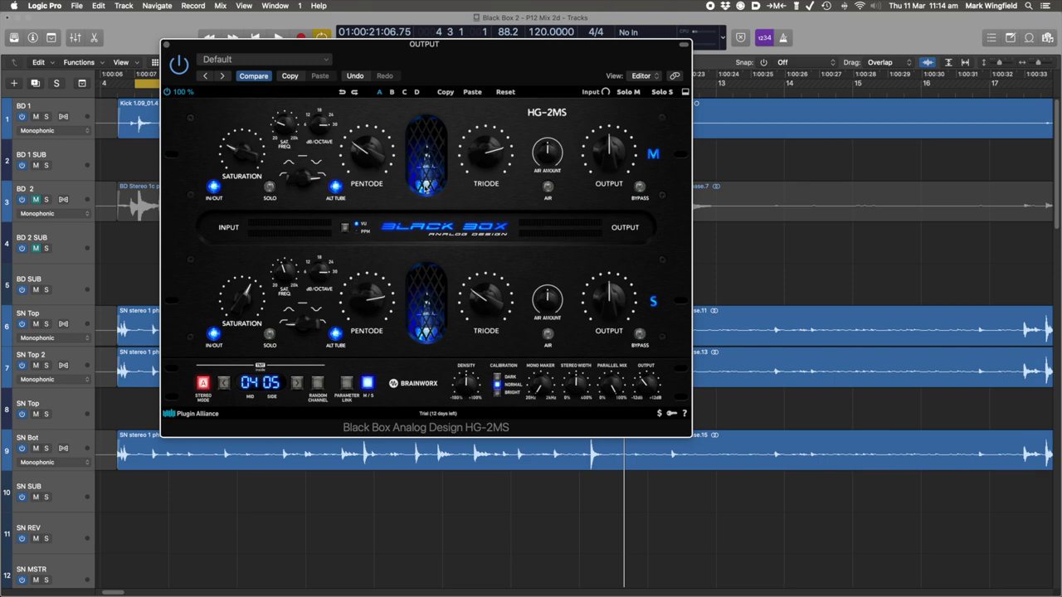
# - Start playback and sweep the mid channel's saturation frequency, settling on a lower frequency
pyautogui.press('space')
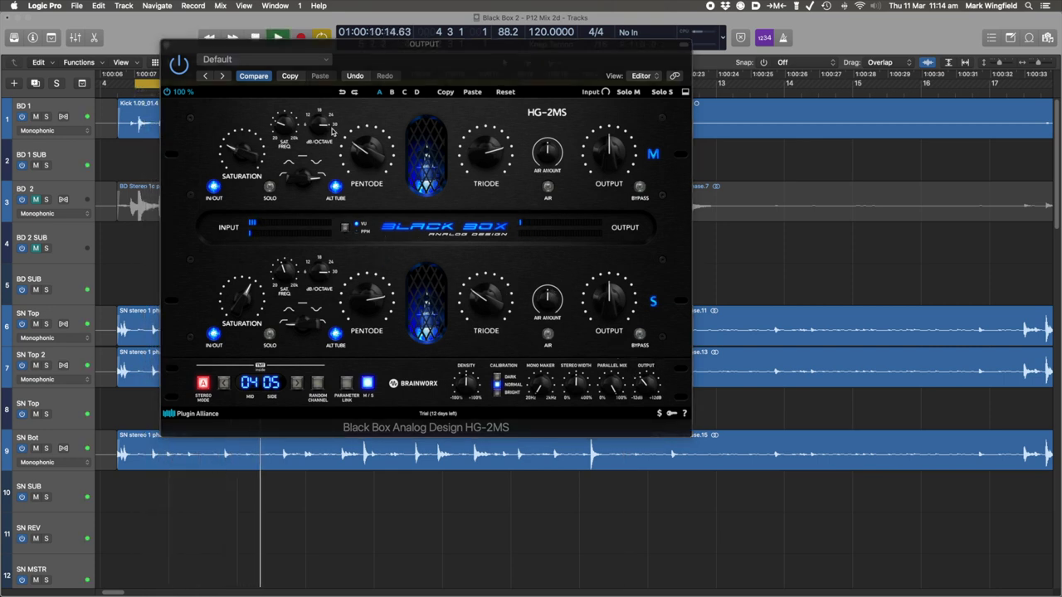
pyautogui.click(283, 127)
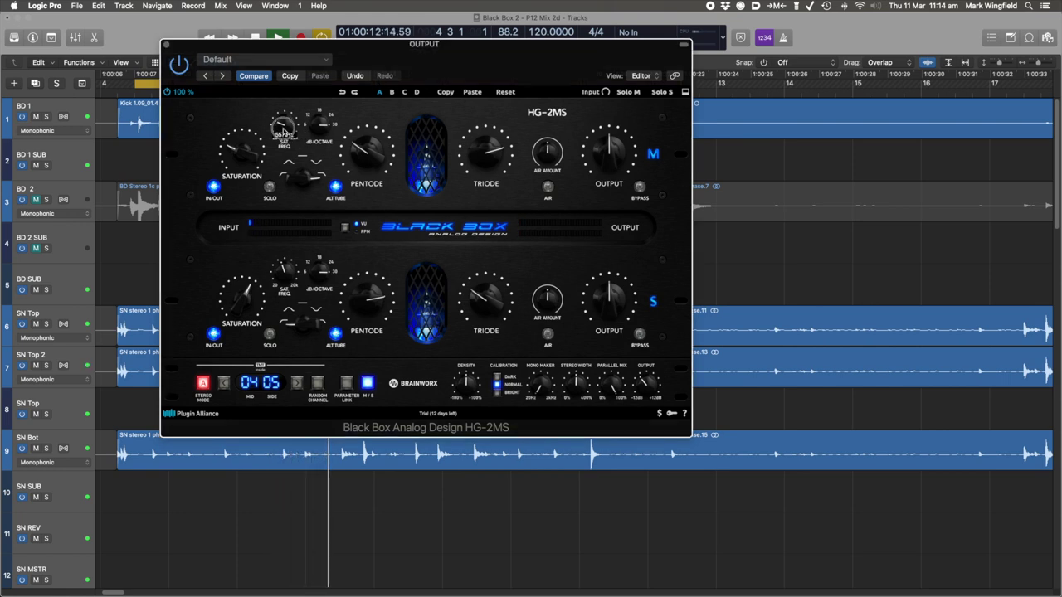
pyautogui.moveTo(283, 131); pyautogui.dragTo(284, 129)
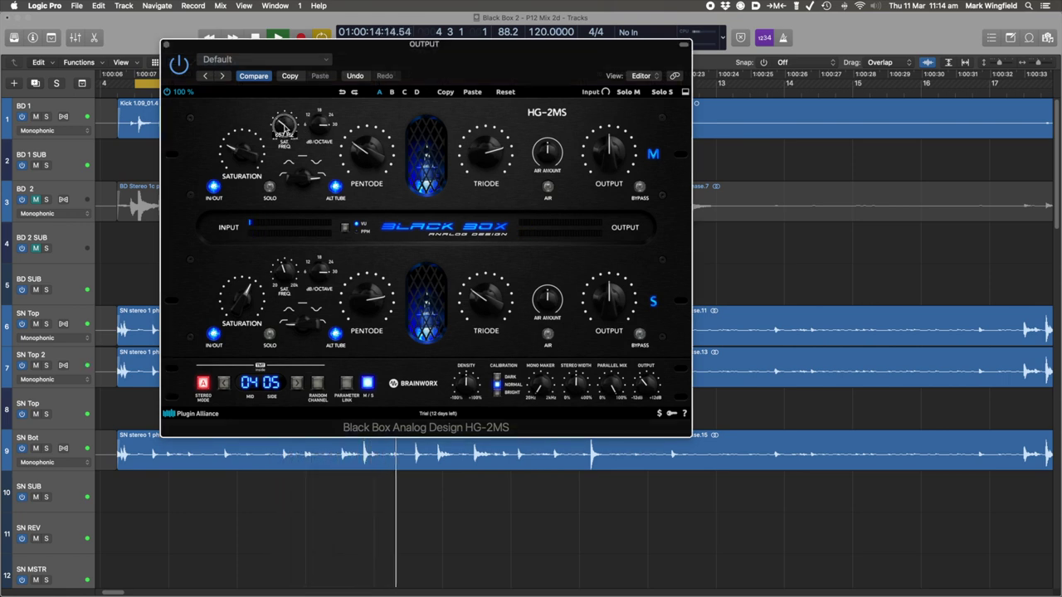
pyautogui.moveTo(283, 129); pyautogui.dragTo(283, 140)
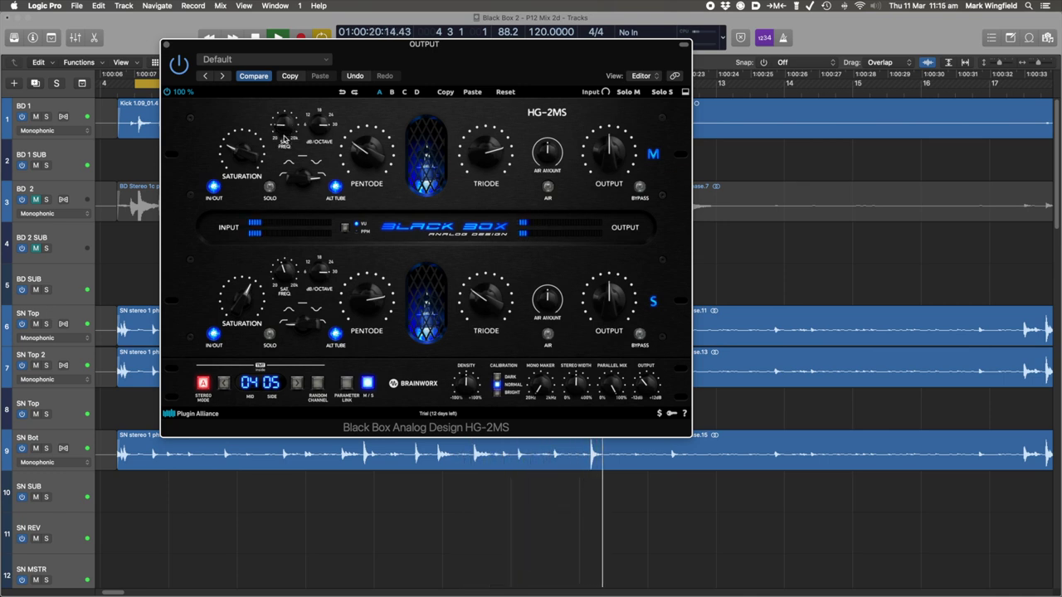
# - Raise the mid channel's Saturation to 53%, then ease it back to a moderate amount
pyautogui.click(248, 150)
pyautogui.moveTo(248, 150); pyautogui.dragTo(248, 145)
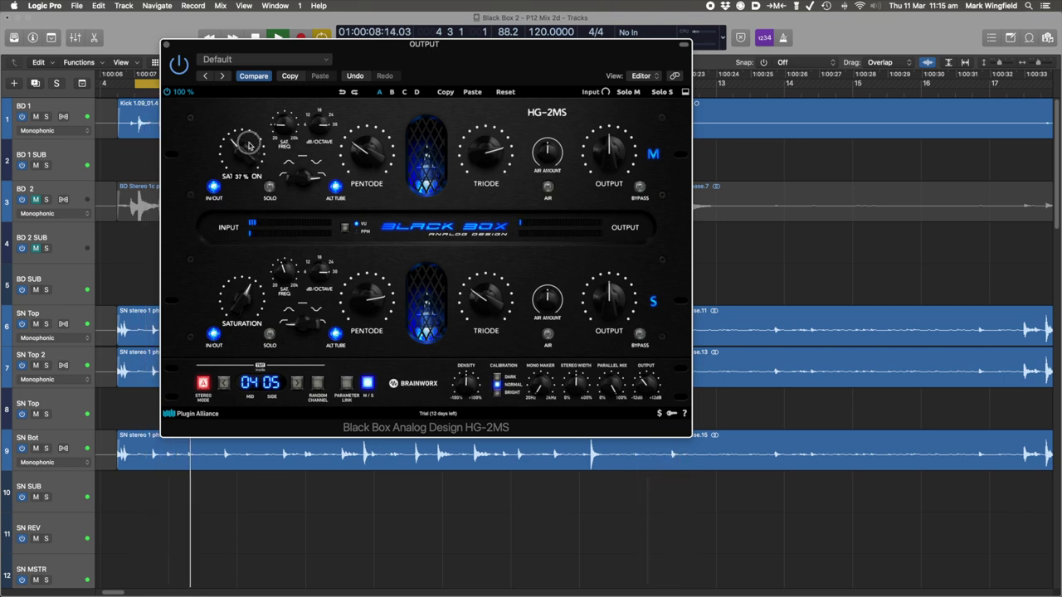
pyautogui.moveTo(248, 145); pyautogui.dragTo(250, 131)
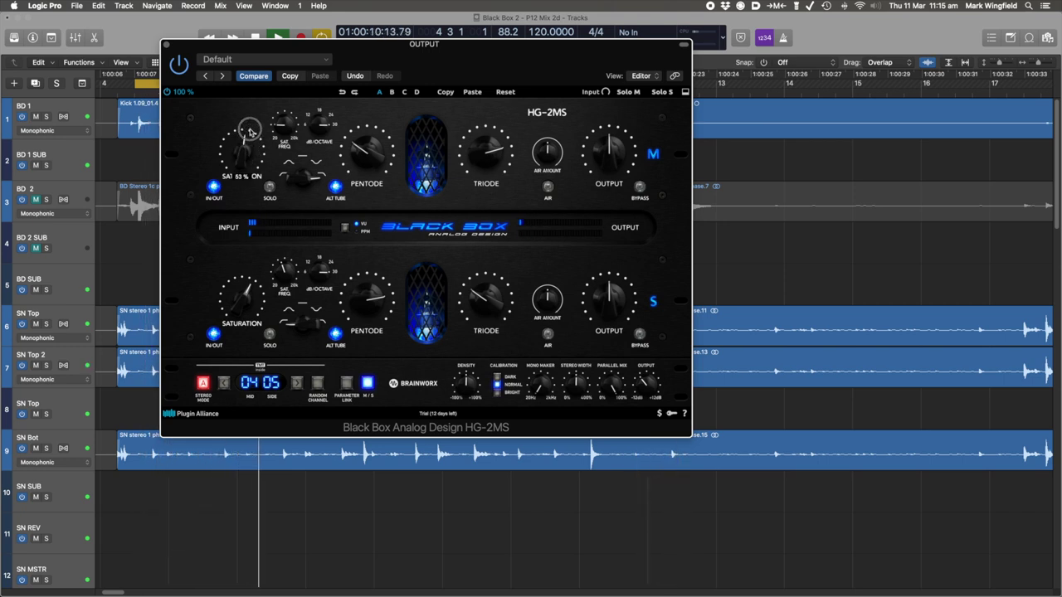
pyautogui.moveTo(250, 131); pyautogui.dragTo(246, 140)
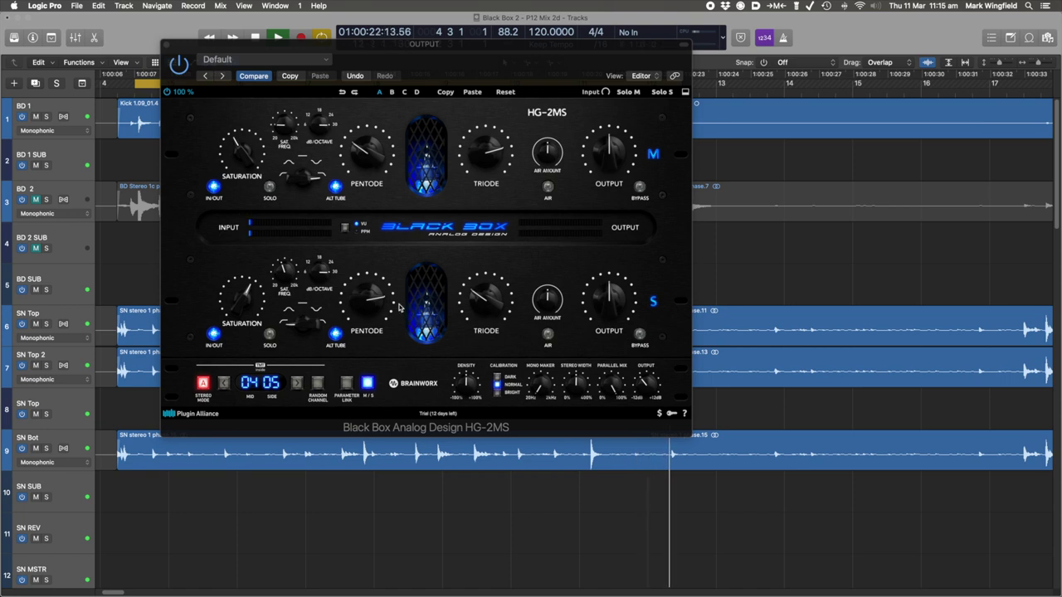
# - Raise the side channel's Saturation with a lower saturation frequency, and enable its Air with an increased Air Amount
pyautogui.moveTo(248, 308); pyautogui.dragTo(284, 283)
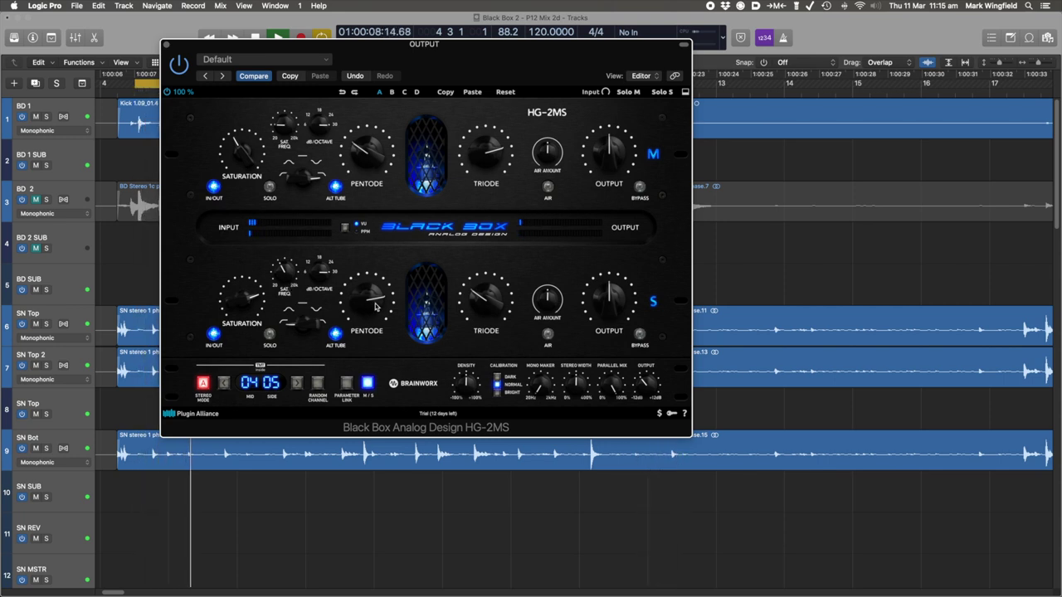
pyautogui.click(547, 332)
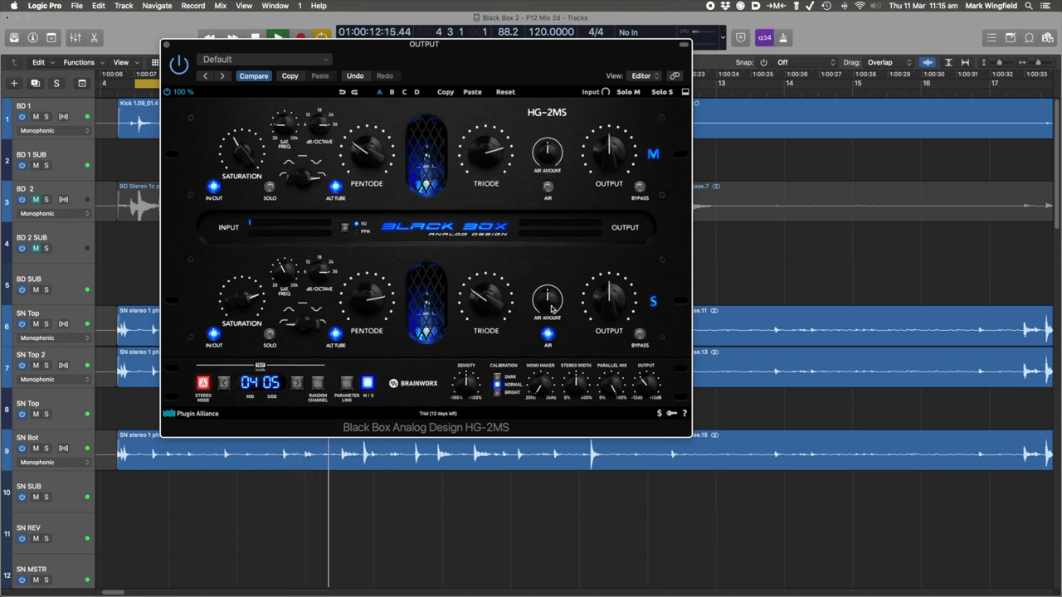
pyautogui.moveTo(545, 309); pyautogui.dragTo(550, 299)
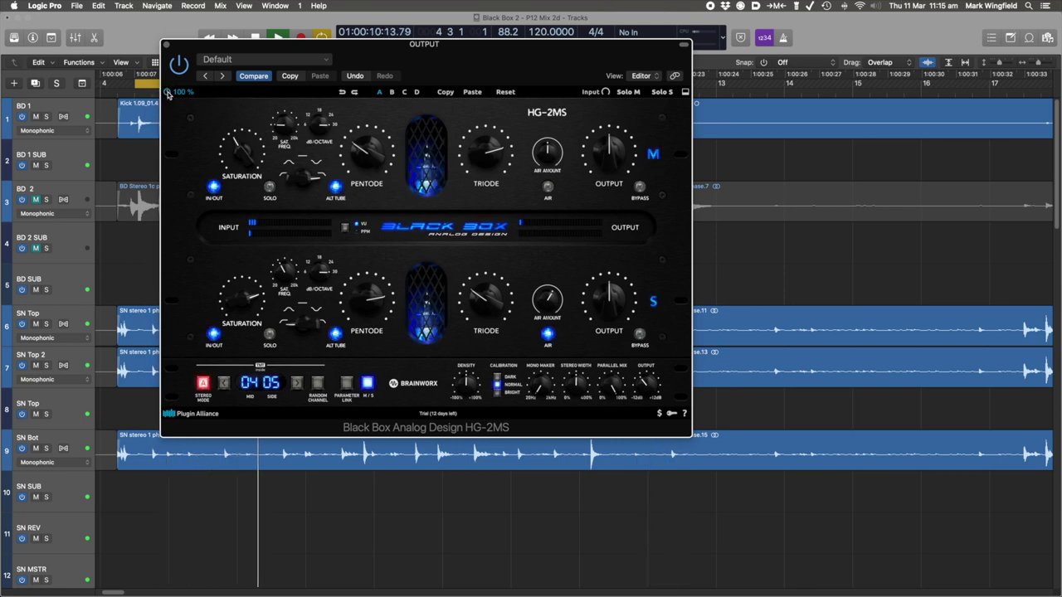
# - Compare the new mid/side settings against the bypassed sound several times, leave the plugin active, and stop playback
pyautogui.click(168, 92)
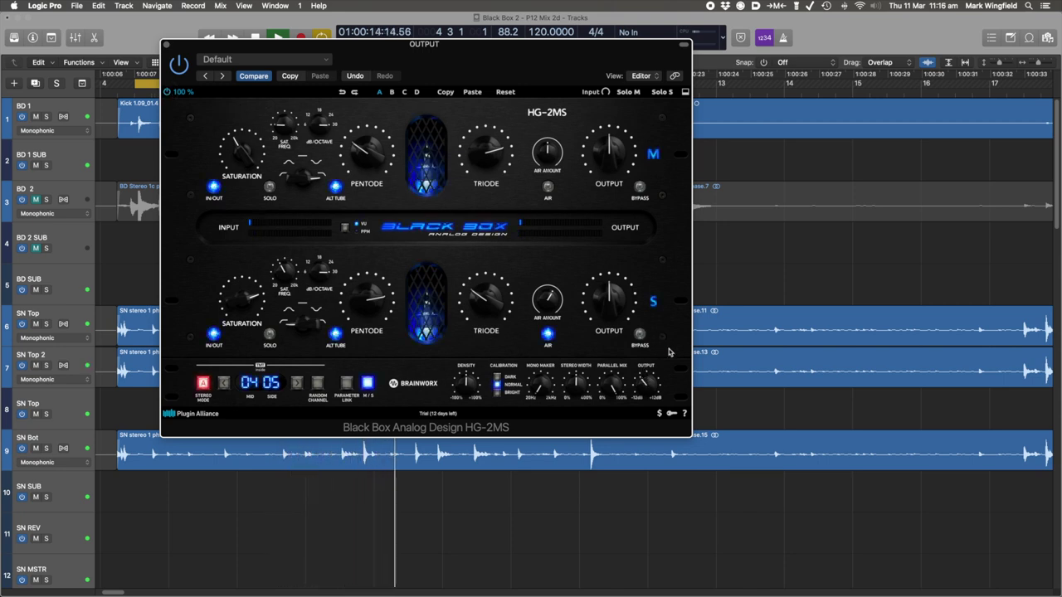
pyautogui.moveTo(648, 383)
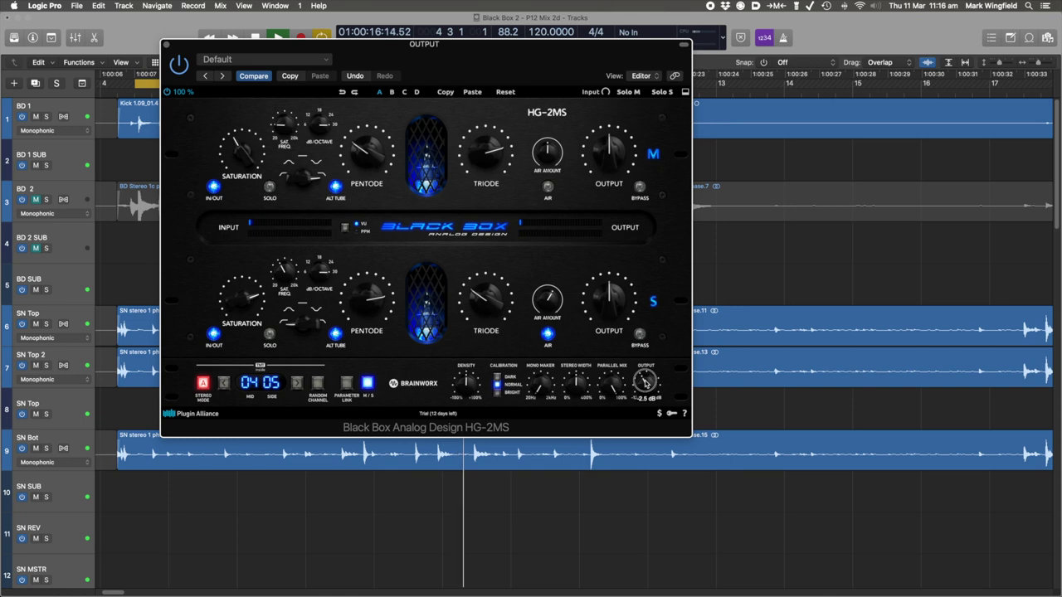
pyautogui.click(167, 92)
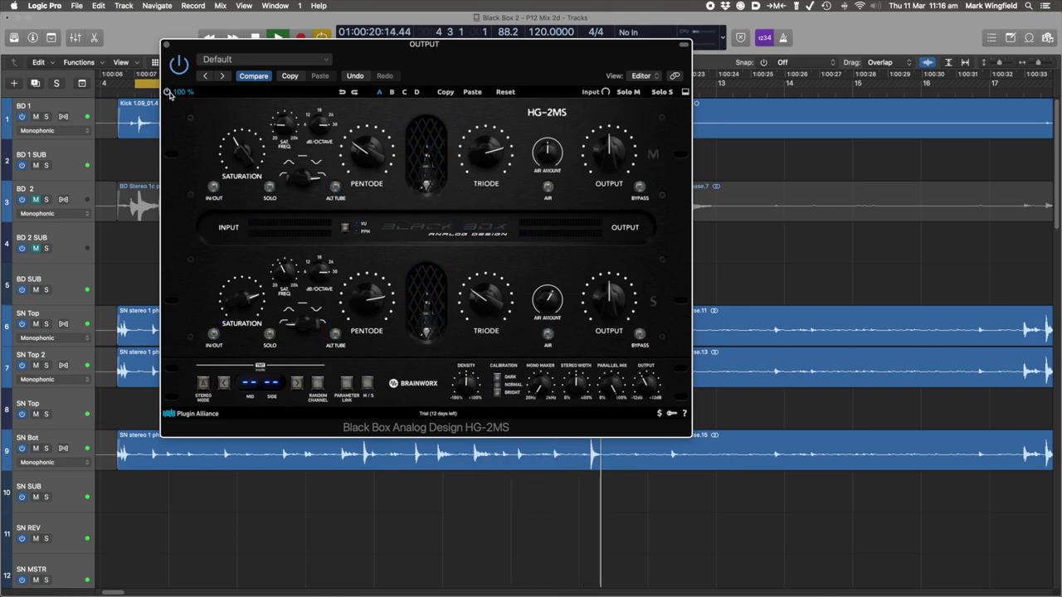
pyautogui.click(169, 92)
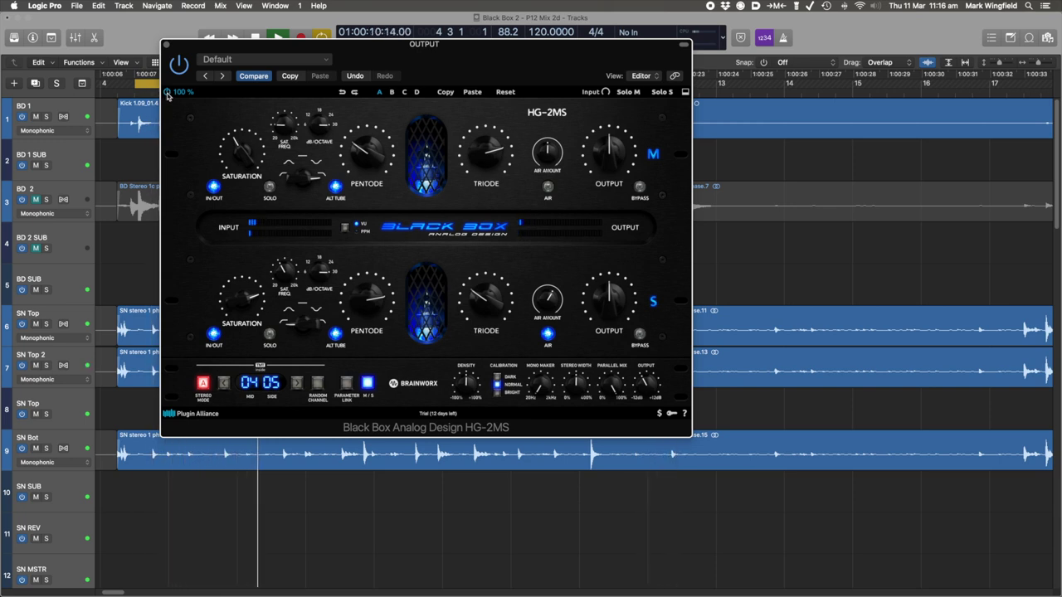
pyautogui.click(168, 92)
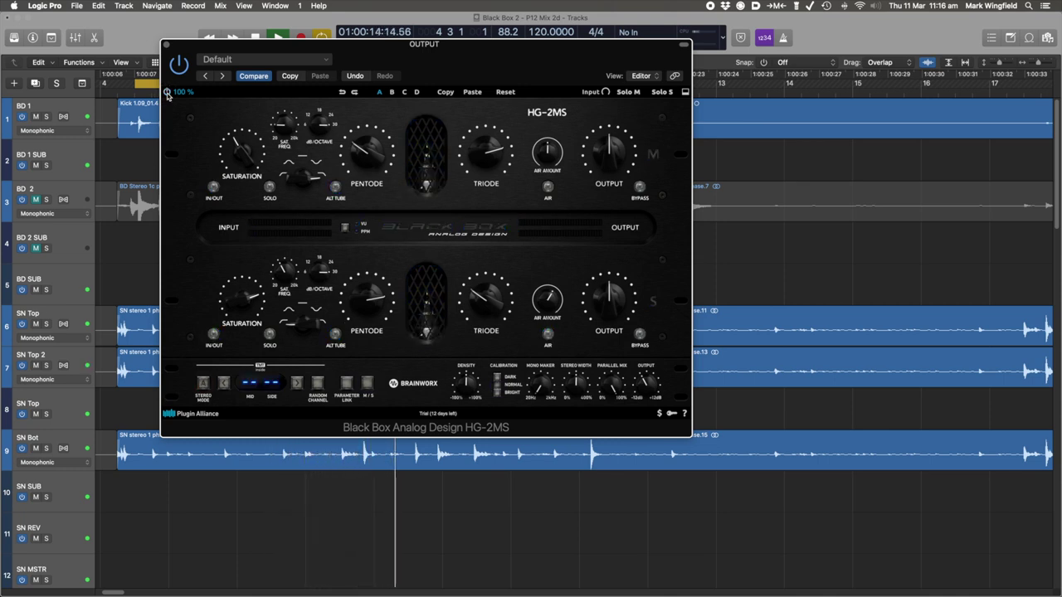
pyautogui.click(168, 92)
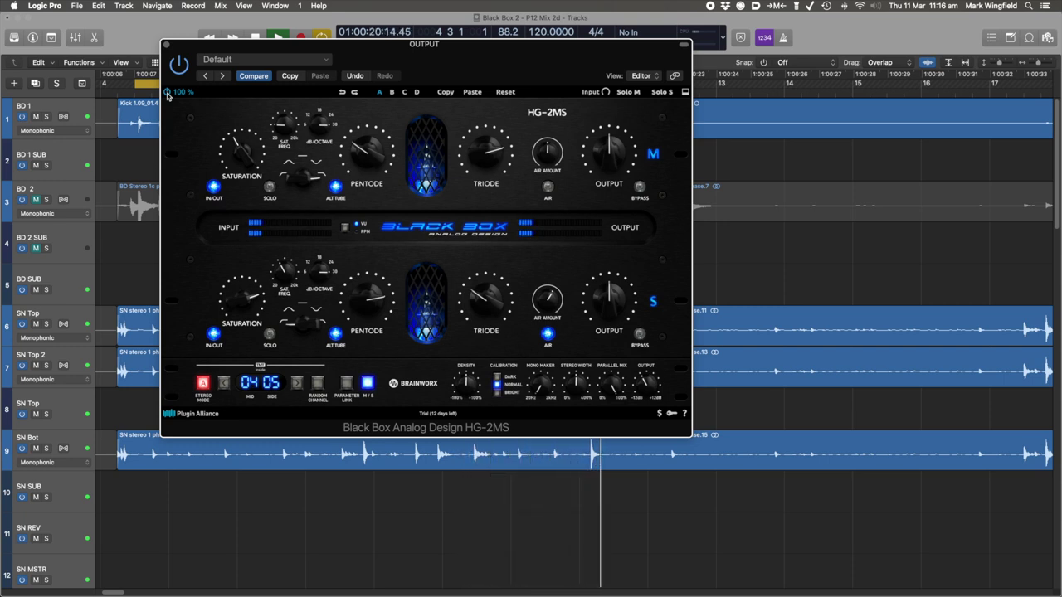
pyautogui.click(167, 93)
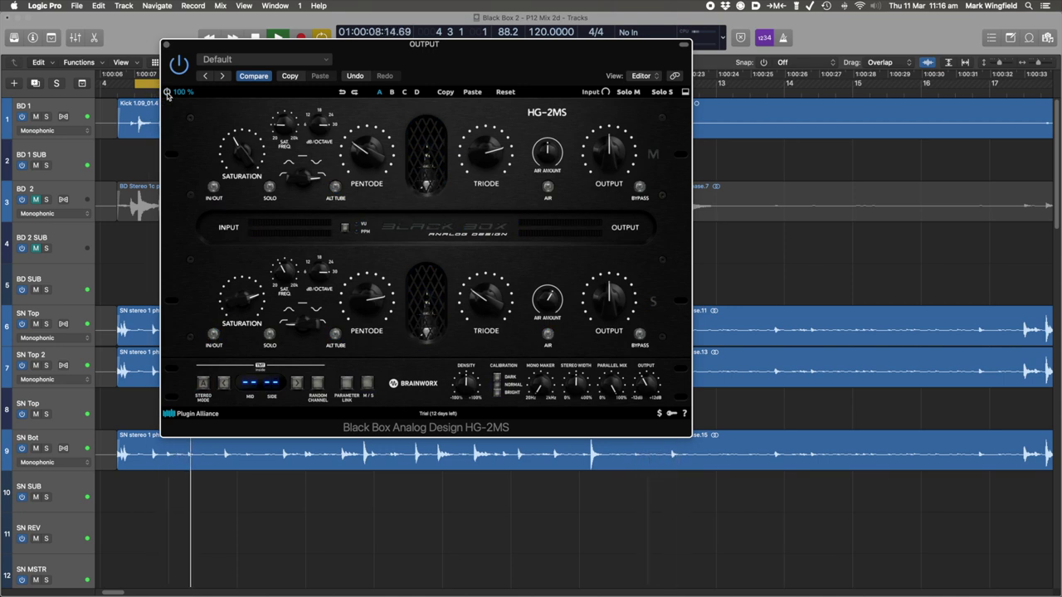
pyautogui.click(167, 93)
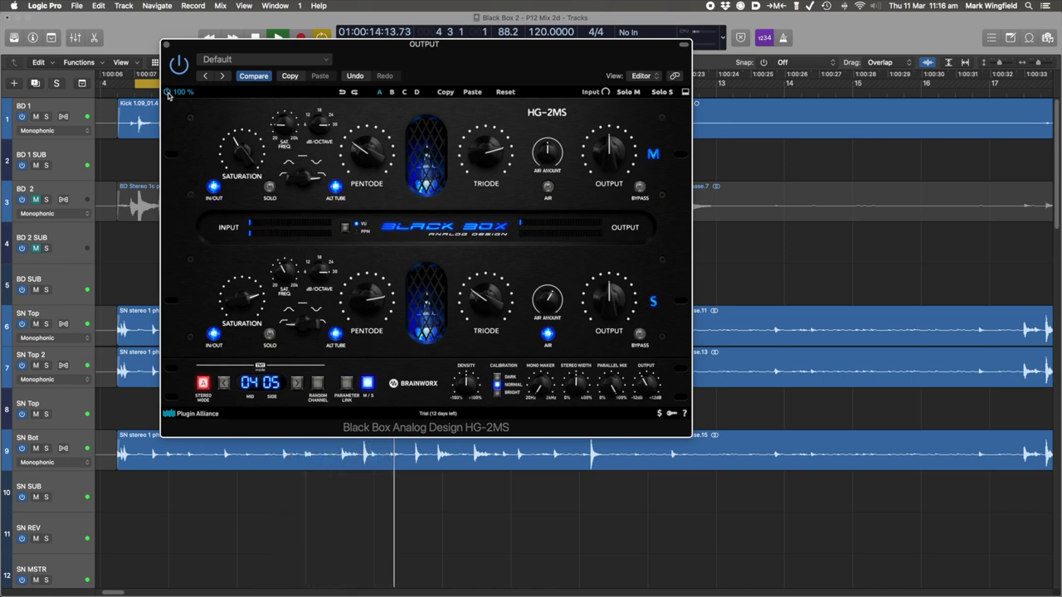
pyautogui.click(168, 93)
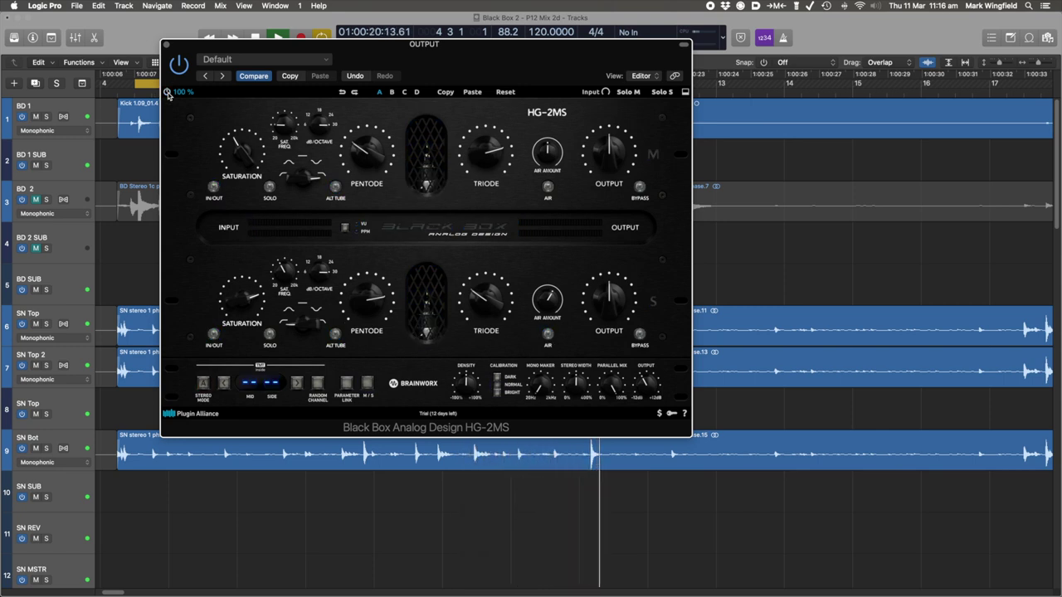
pyautogui.click(168, 93)
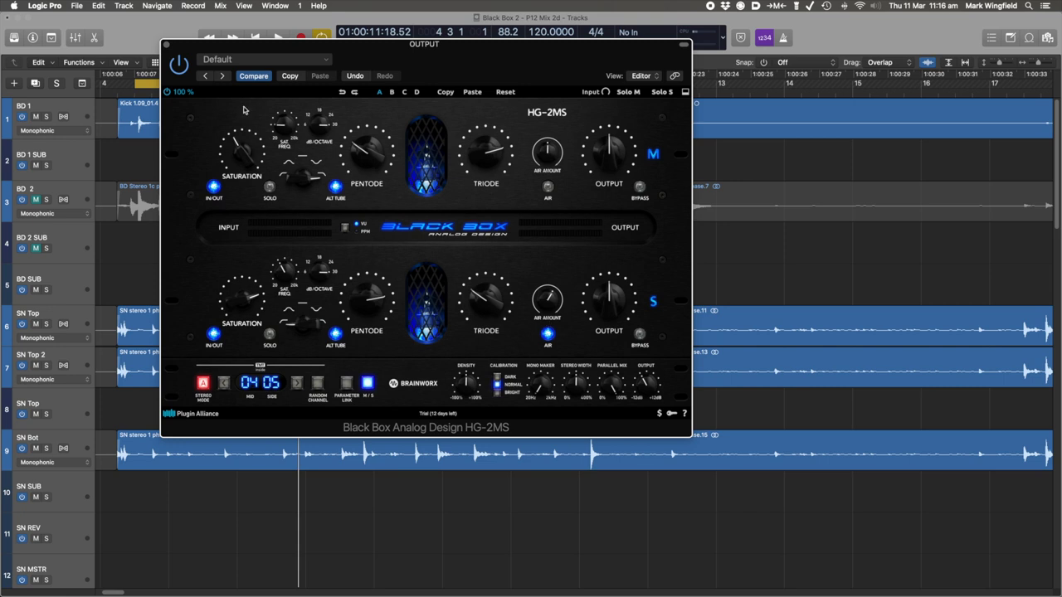
# - Restart playback, switch off the side channel's Air, and compare the processed sound against bypass
pyautogui.press('space')
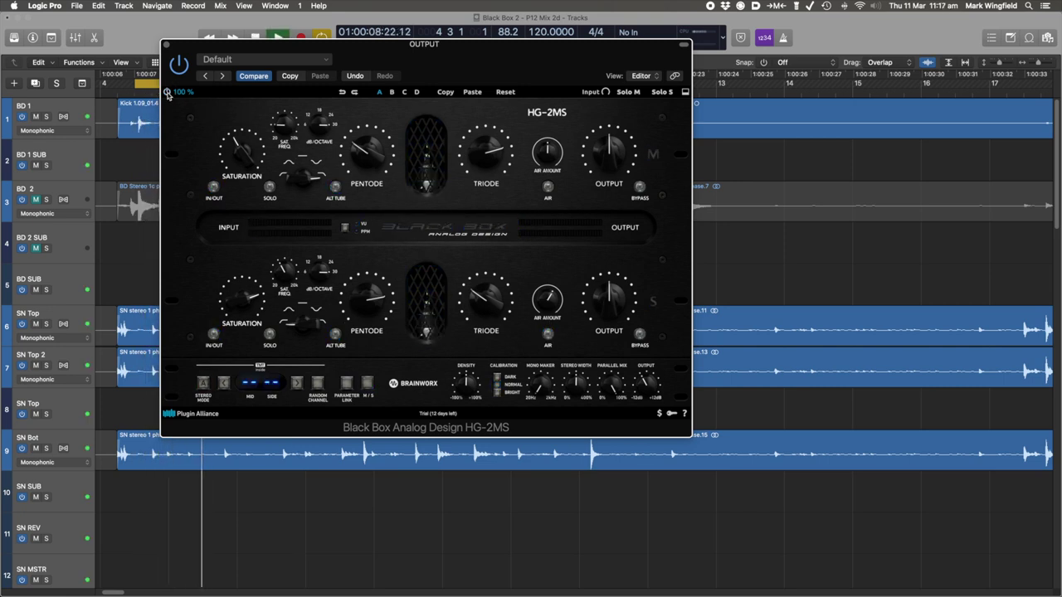
pyautogui.click(547, 334)
pyautogui.click(546, 336)
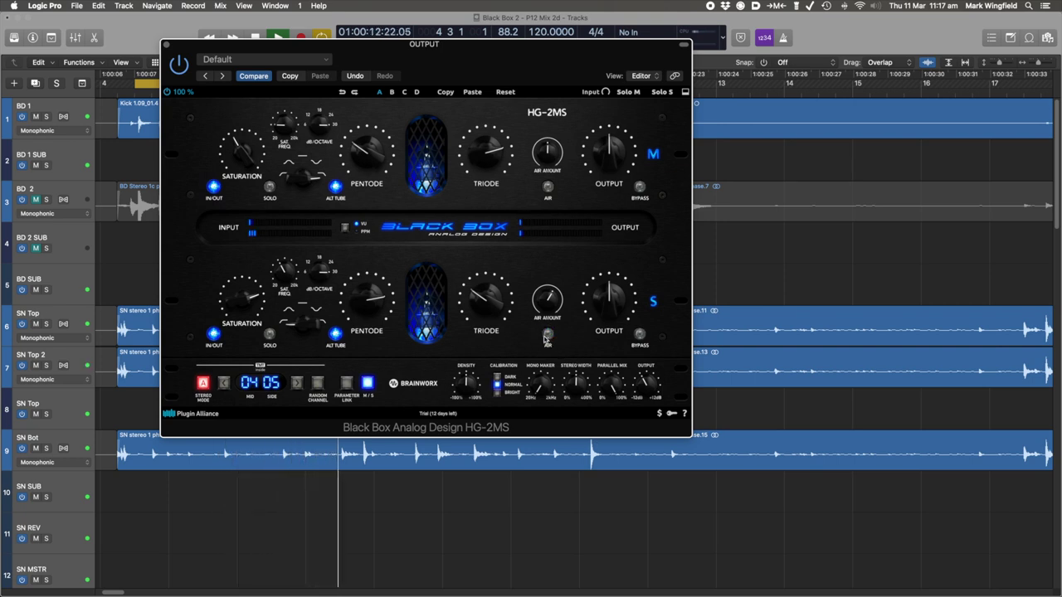
pyautogui.click(167, 92)
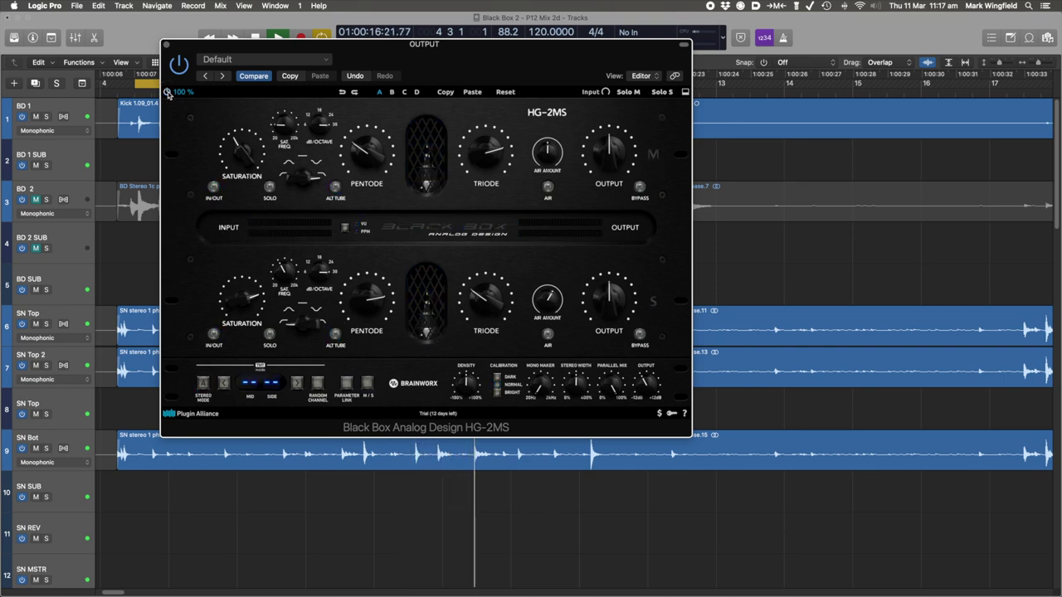
pyautogui.click(167, 92)
pyautogui.moveTo(647, 390)
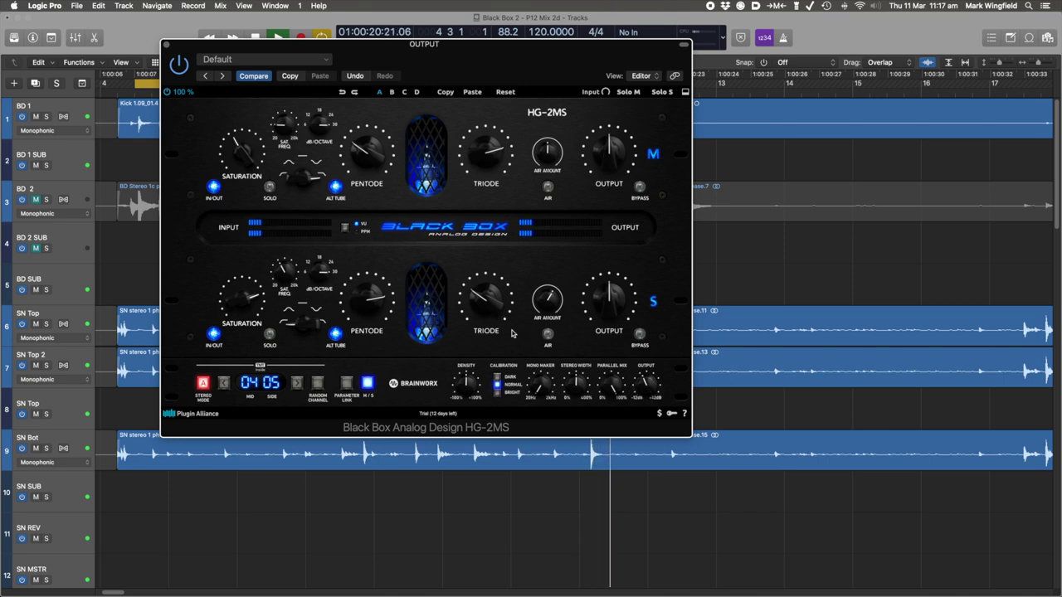
pyautogui.click(170, 93)
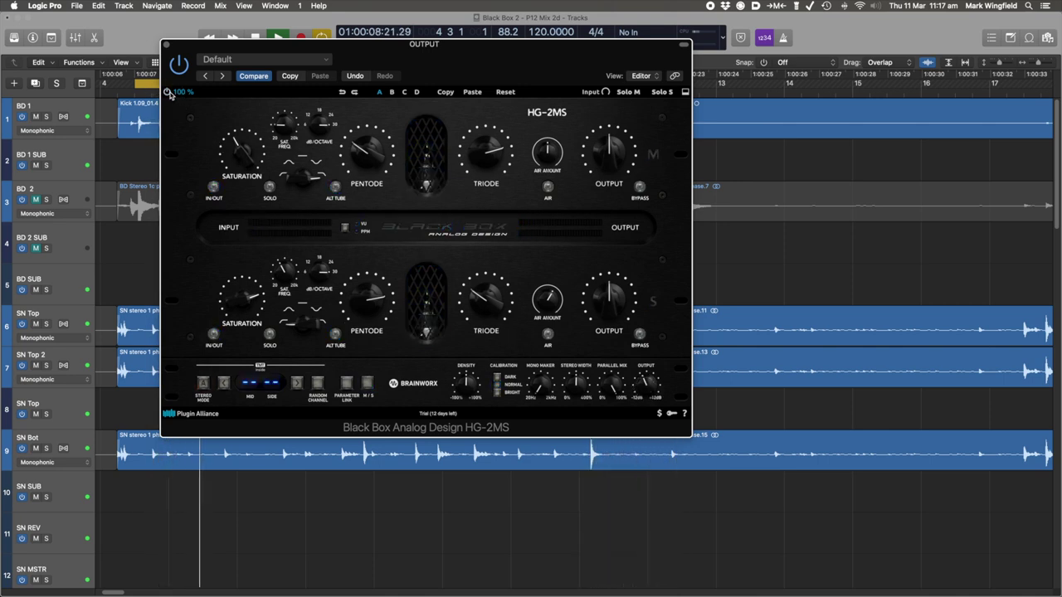
pyautogui.click(170, 93)
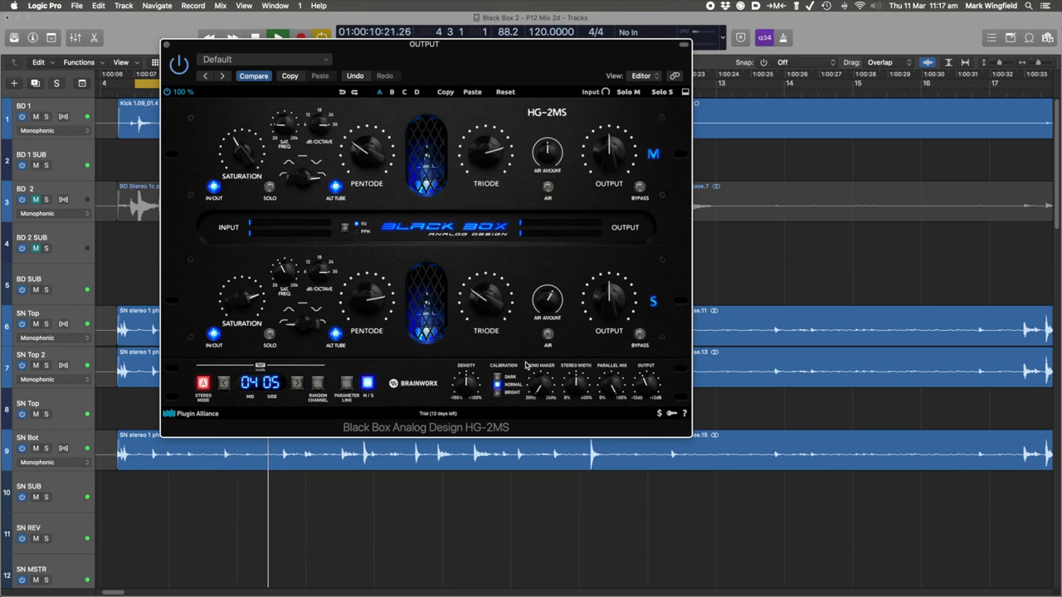
# - Compare the side channel's Air on and off during playback, leaving it switched on
pyautogui.click(549, 335)
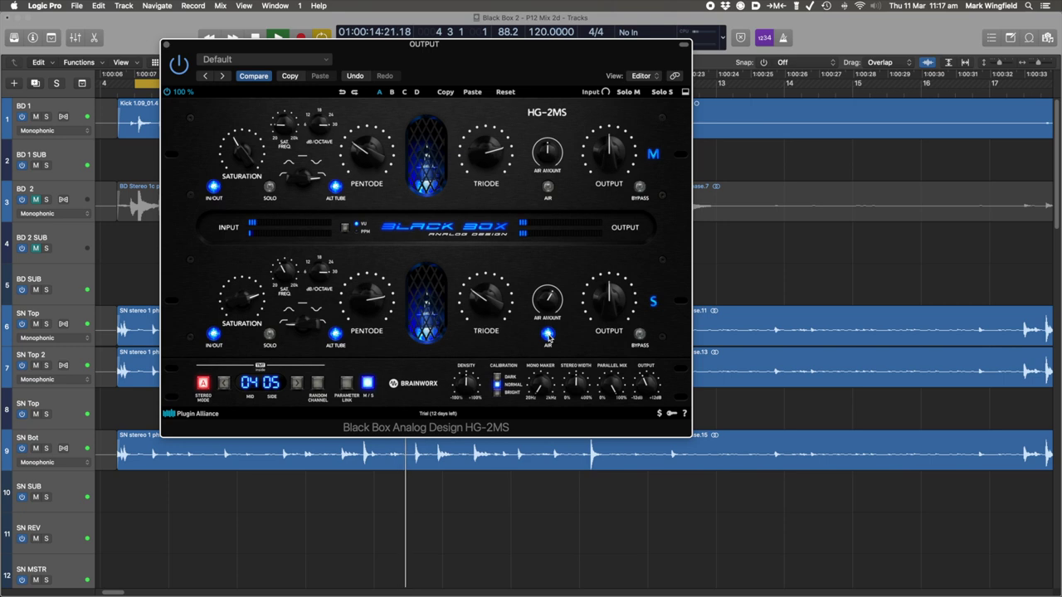
pyautogui.click(549, 335)
pyautogui.click(548, 334)
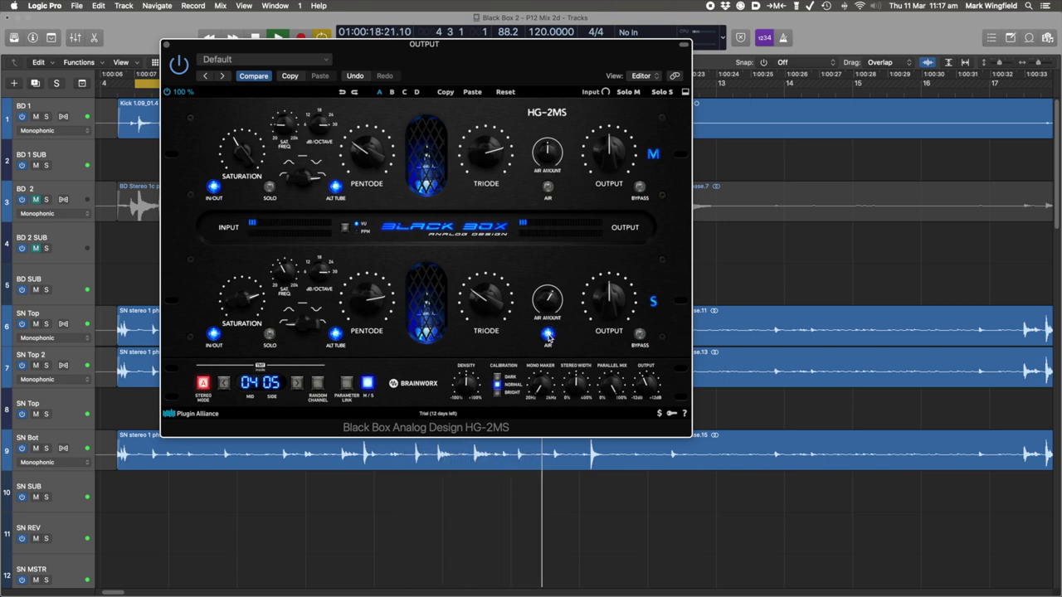